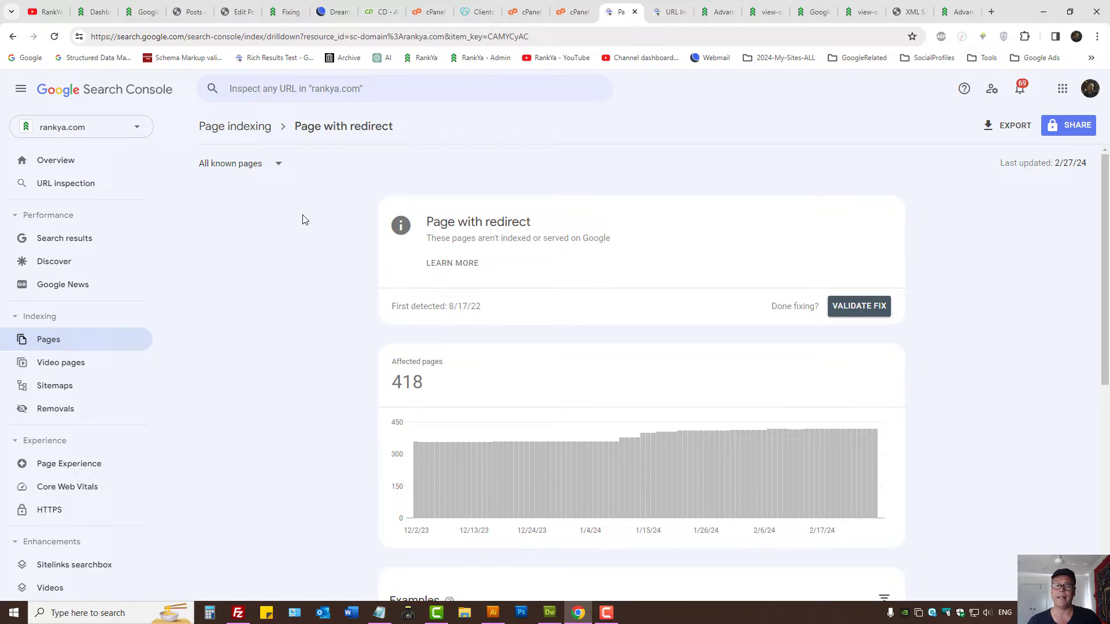
Show the RankYa post preview on fixing Page with redirect and highlight 'User-declared canonical' in its contents
{"action": "left_click", "coordinate": [286, 13]}
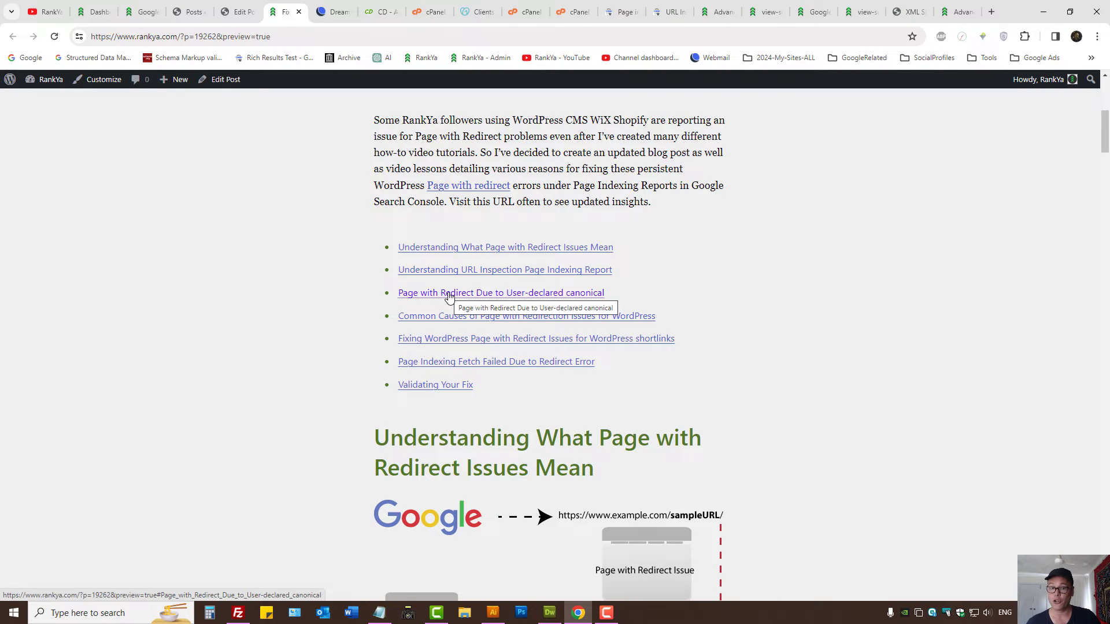
{"action": "left_click_drag", "start_coordinate": [636, 295], "coordinate": [506, 294]}
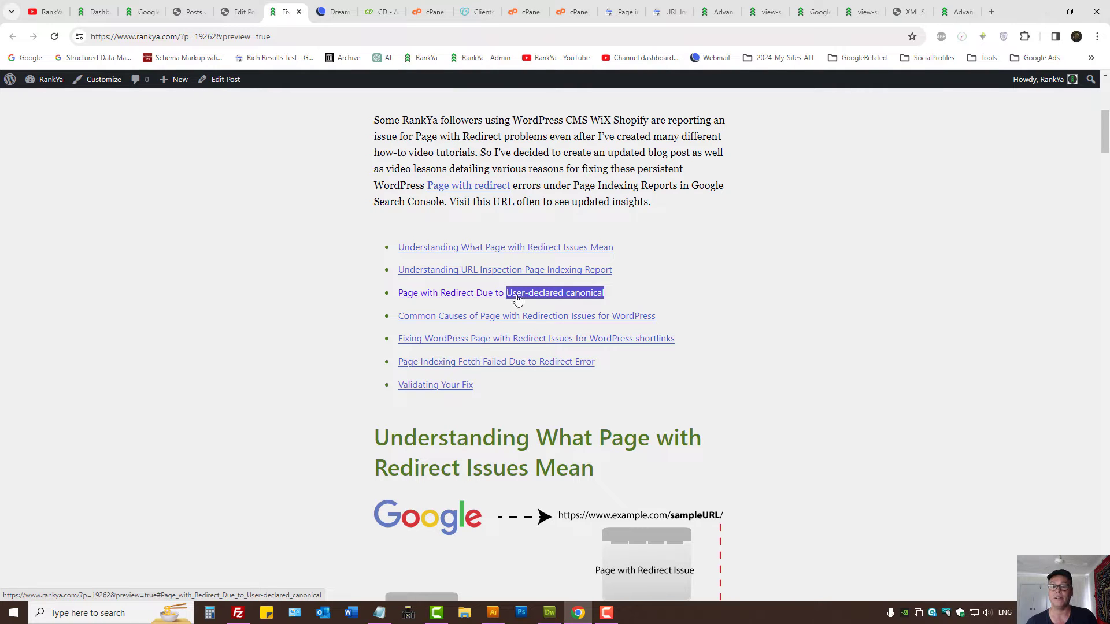
{"action": "left_click", "coordinate": [646, 283]}
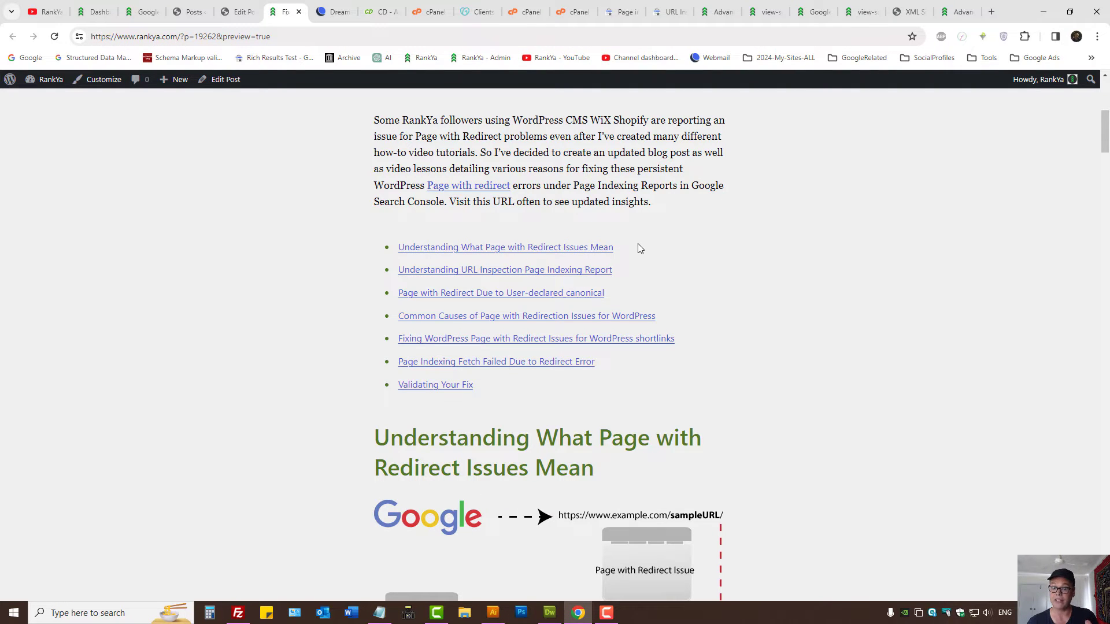
Filter the Page with redirect report to All submitted pages, leaving one example URL
{"action": "left_click", "coordinate": [622, 12]}
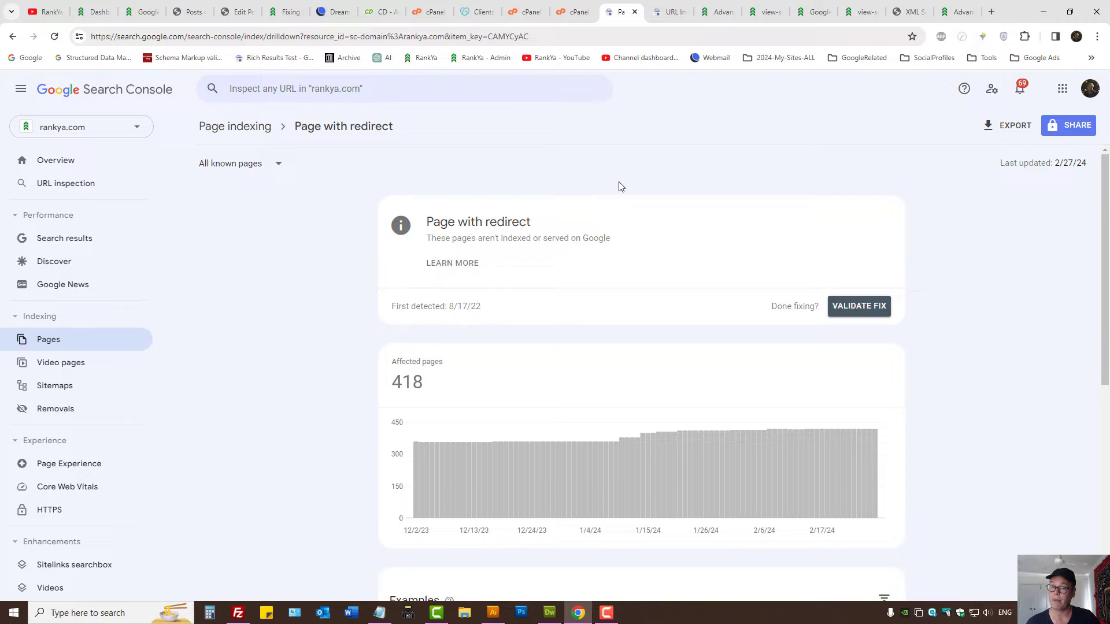
{"action": "scroll", "coordinate": [557, 258], "scroll_direction": "down", "scroll_amount": 7}
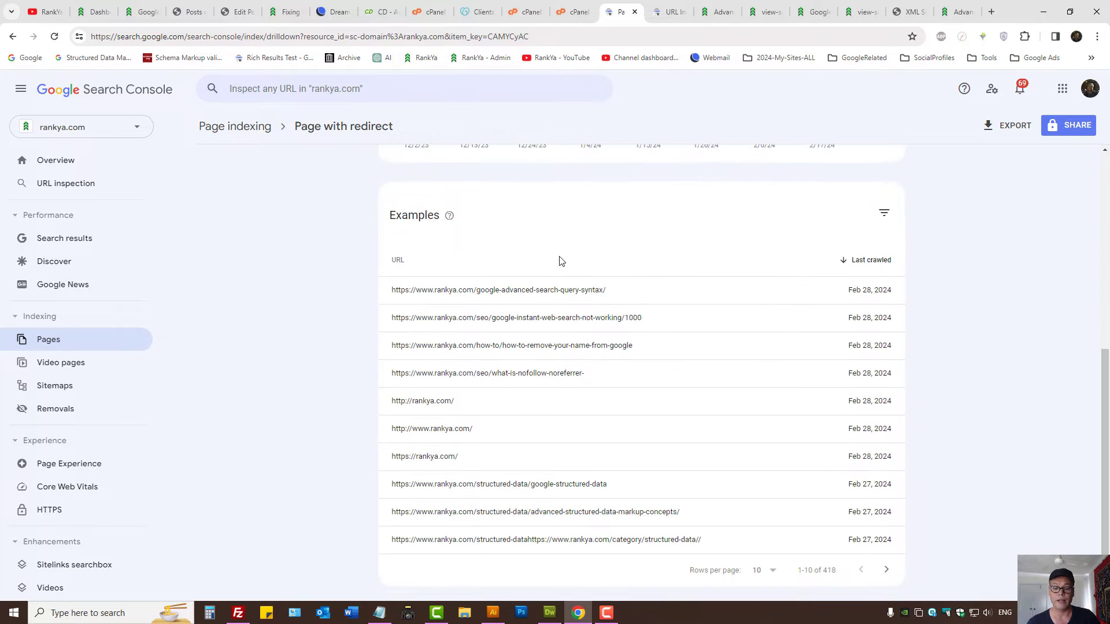
{"action": "scroll", "coordinate": [557, 258], "scroll_direction": "up", "scroll_amount": 7}
{"action": "left_click", "coordinate": [275, 164]}
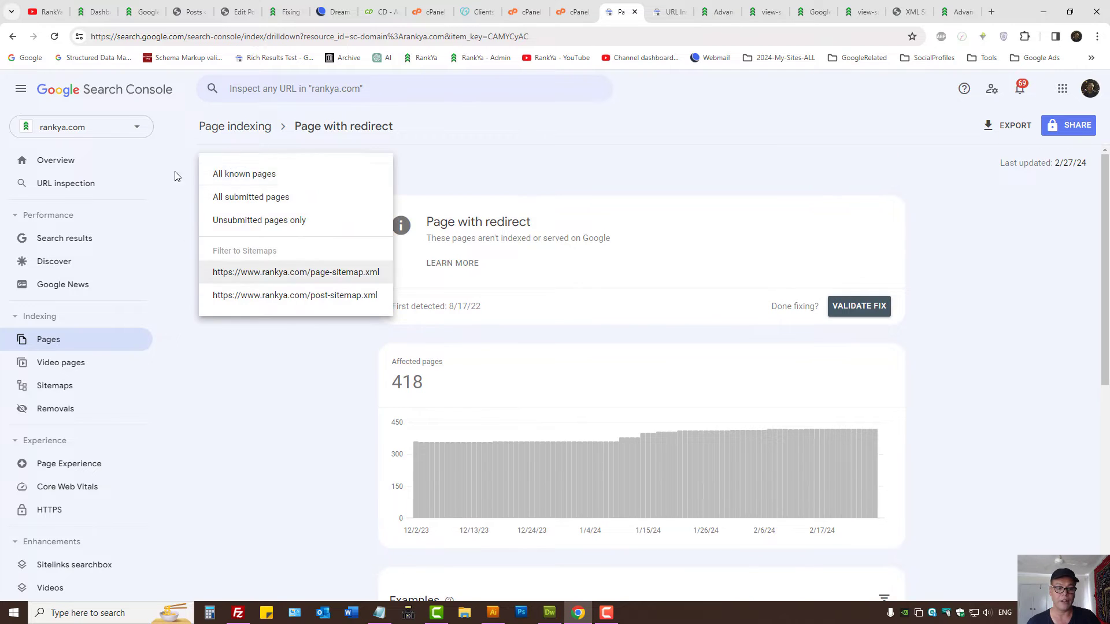
{"action": "left_click", "coordinate": [219, 197]}
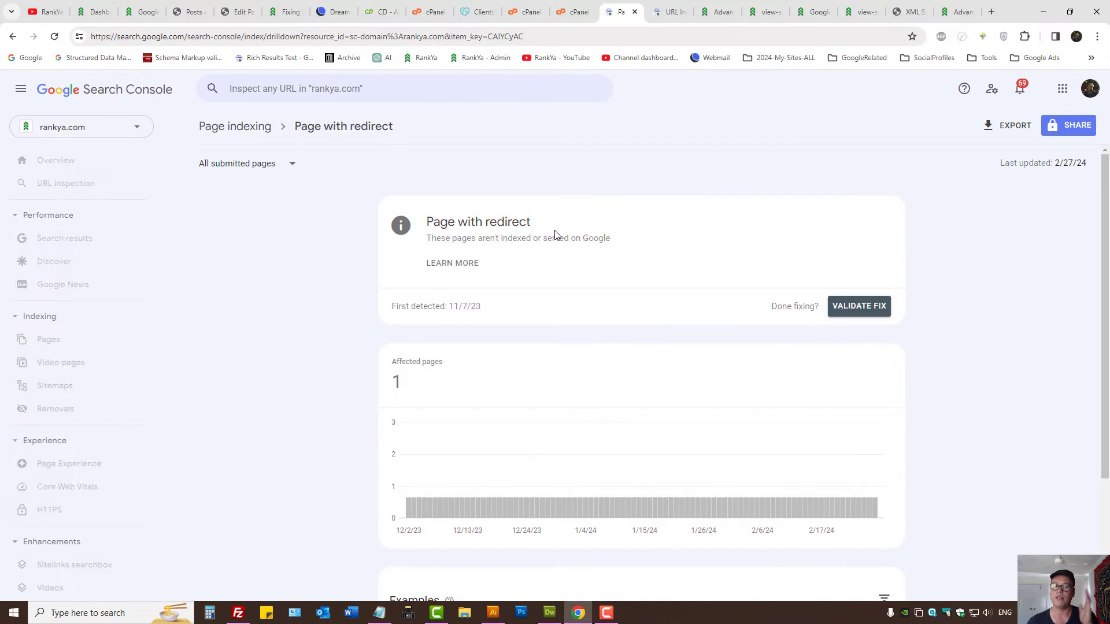
{"action": "scroll", "coordinate": [339, 316], "scroll_direction": "down", "scroll_amount": 3}
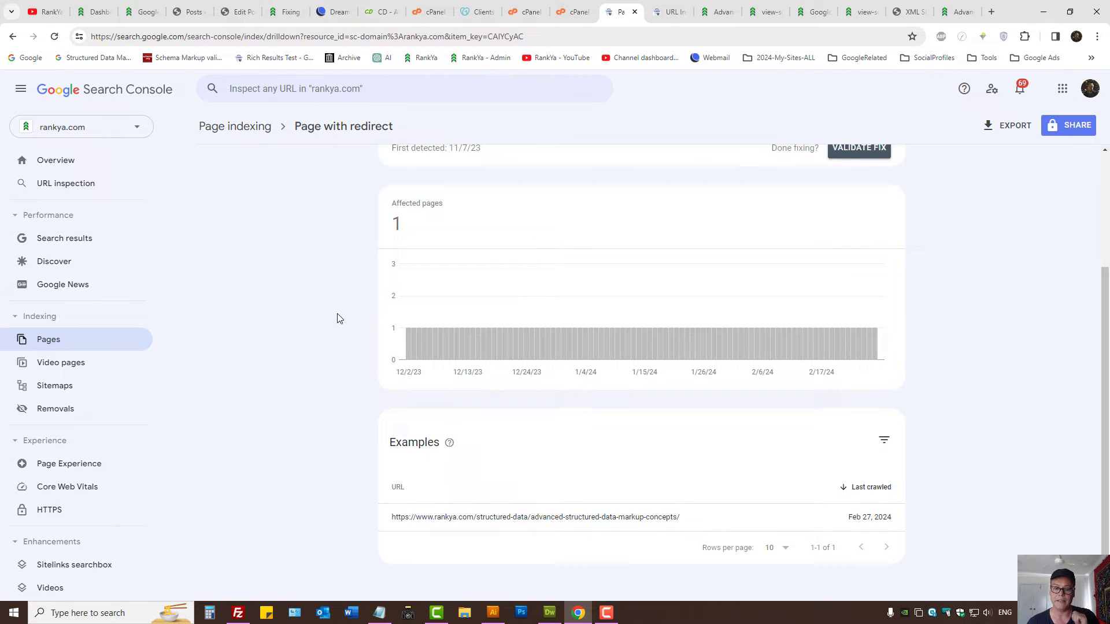
Open URL Inspection for the advanced-structured-data-markup-concepts example URL
{"action": "left_click", "coordinate": [498, 524]}
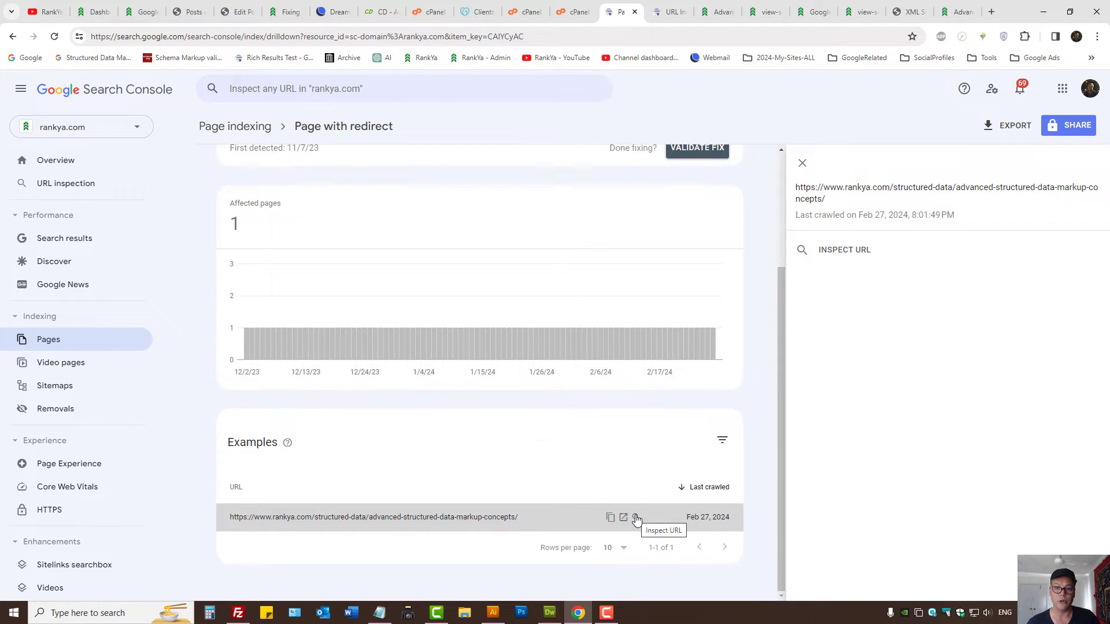
{"action": "left_click", "coordinate": [663, 13]}
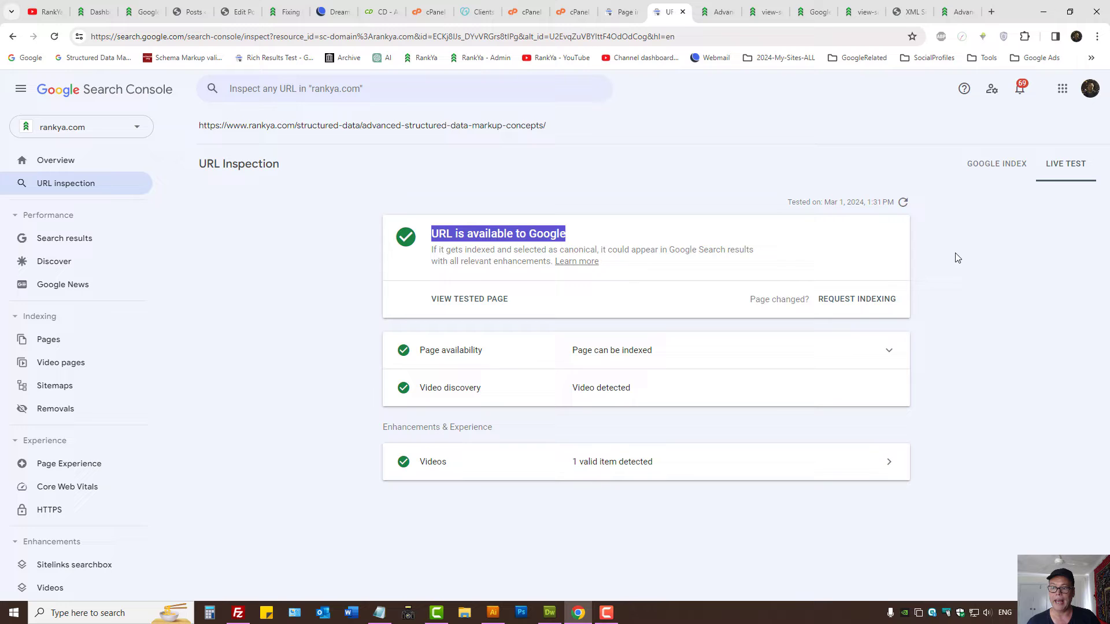
{"action": "left_click", "coordinate": [621, 11]}
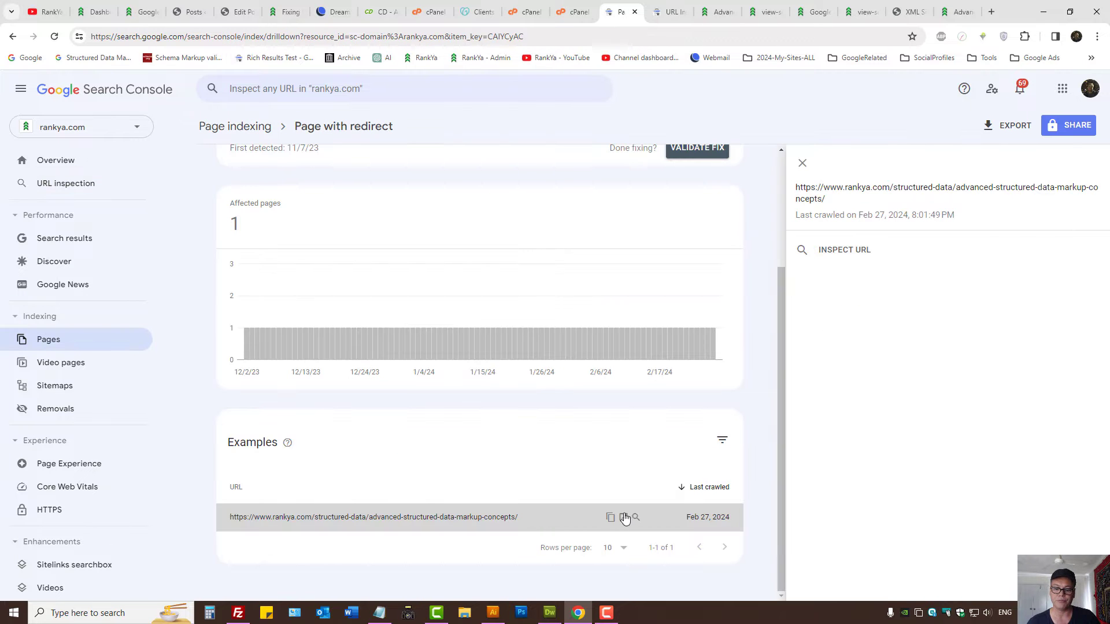
{"action": "left_click", "coordinate": [636, 517]}
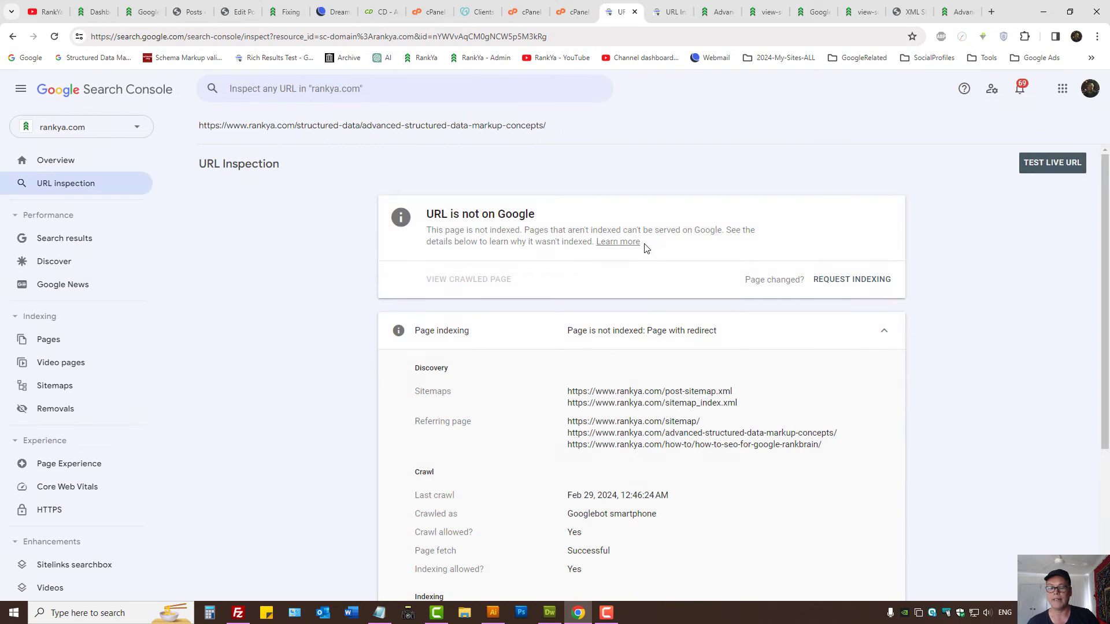
Highlight the Discovery details and referring pages in the inspection result
{"action": "scroll", "coordinate": [647, 380], "scroll_direction": "down", "scroll_amount": 3}
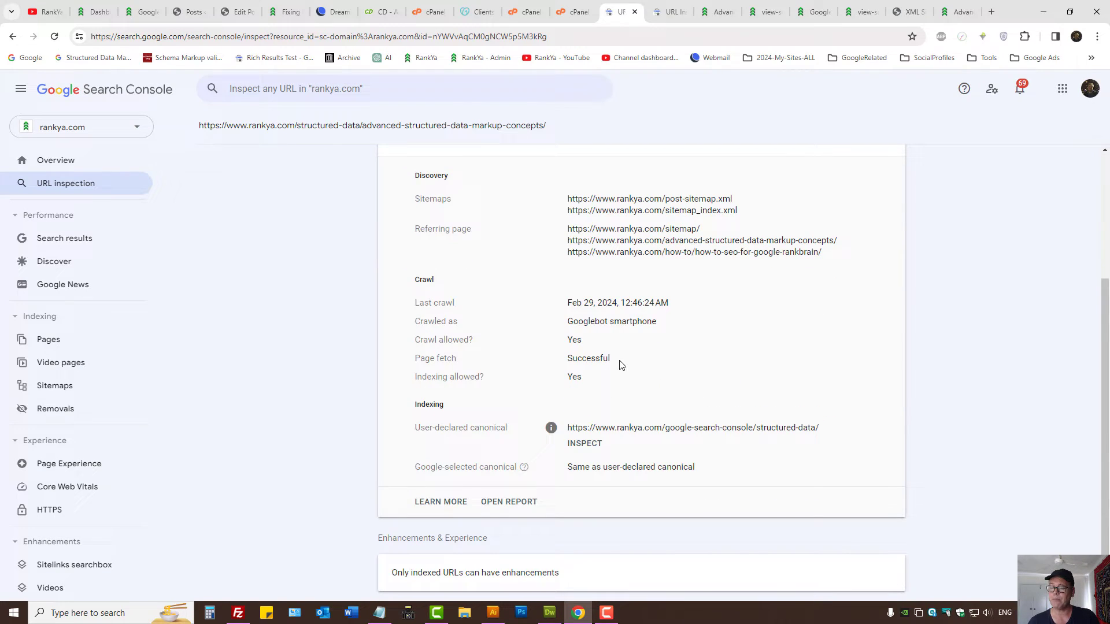
{"action": "left_click_drag", "start_coordinate": [412, 175], "coordinate": [826, 264]}
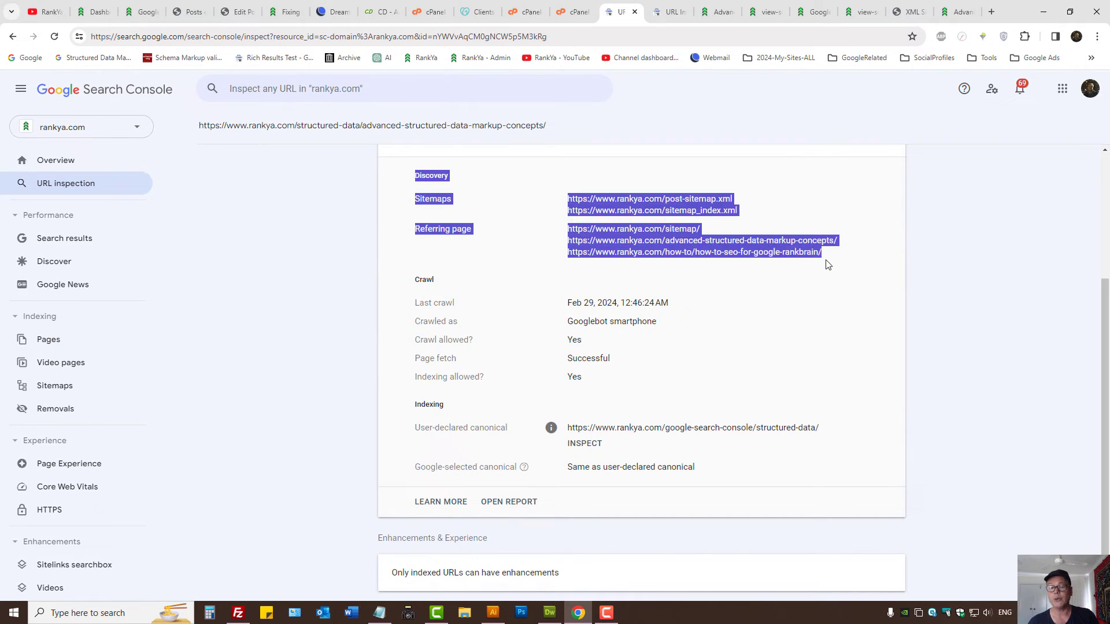
{"action": "left_click", "coordinate": [696, 296]}
{"action": "double_click", "coordinate": [414, 175]}
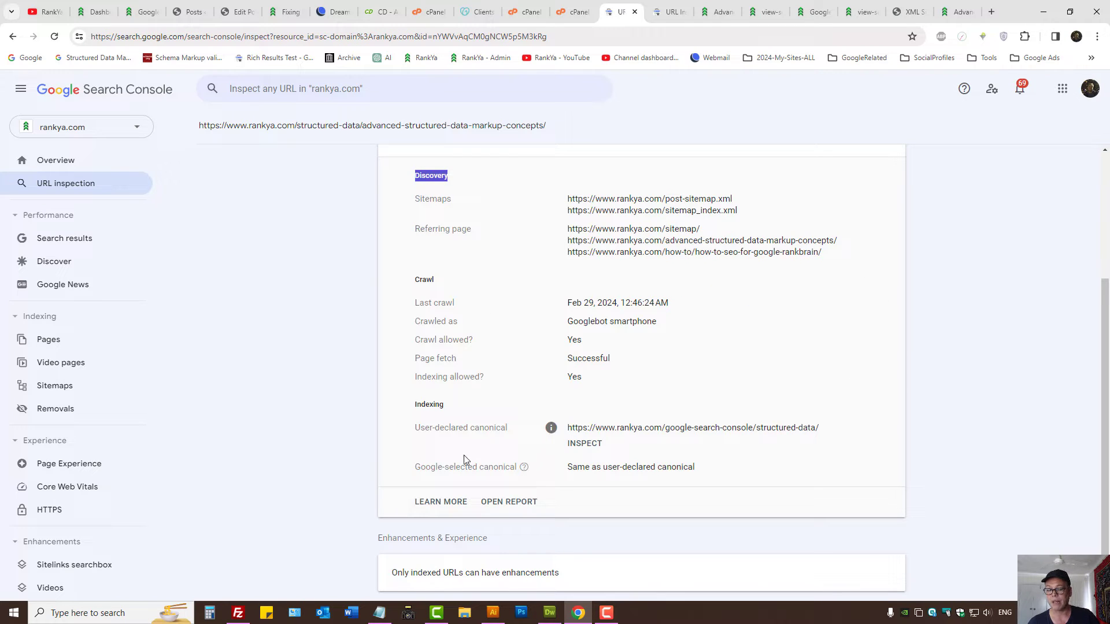
Highlight the User-declared and Google-selected canonical labels in the Indexing section
{"action": "triple_click", "coordinate": [416, 429]}
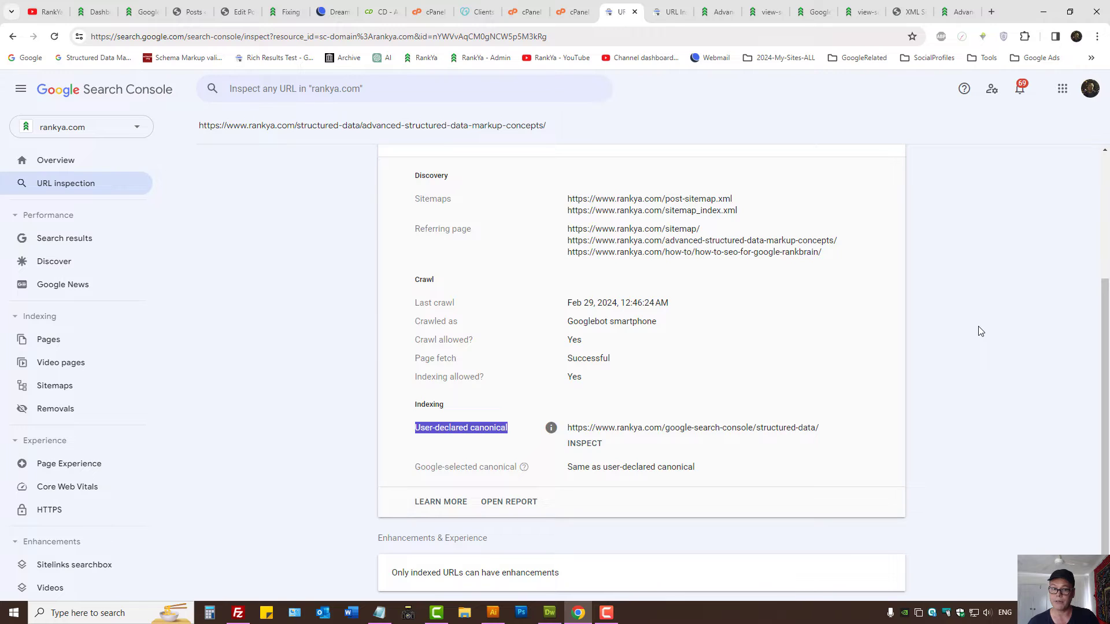
{"action": "scroll", "coordinate": [980, 331], "scroll_direction": "up", "scroll_amount": 4}
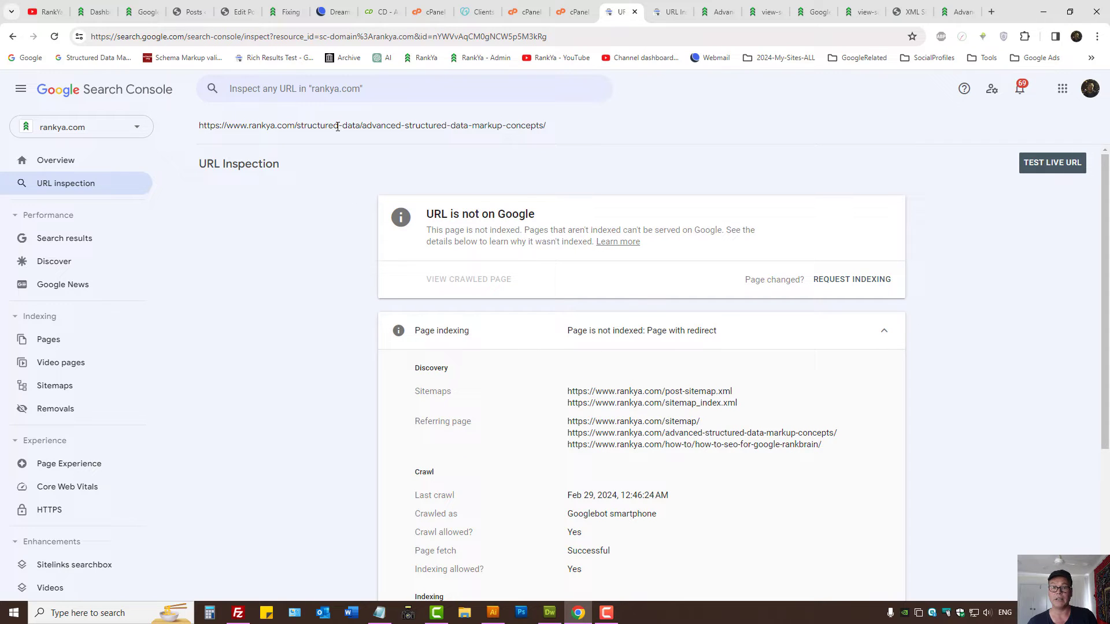
{"action": "scroll", "coordinate": [344, 346], "scroll_direction": "down", "scroll_amount": 3}
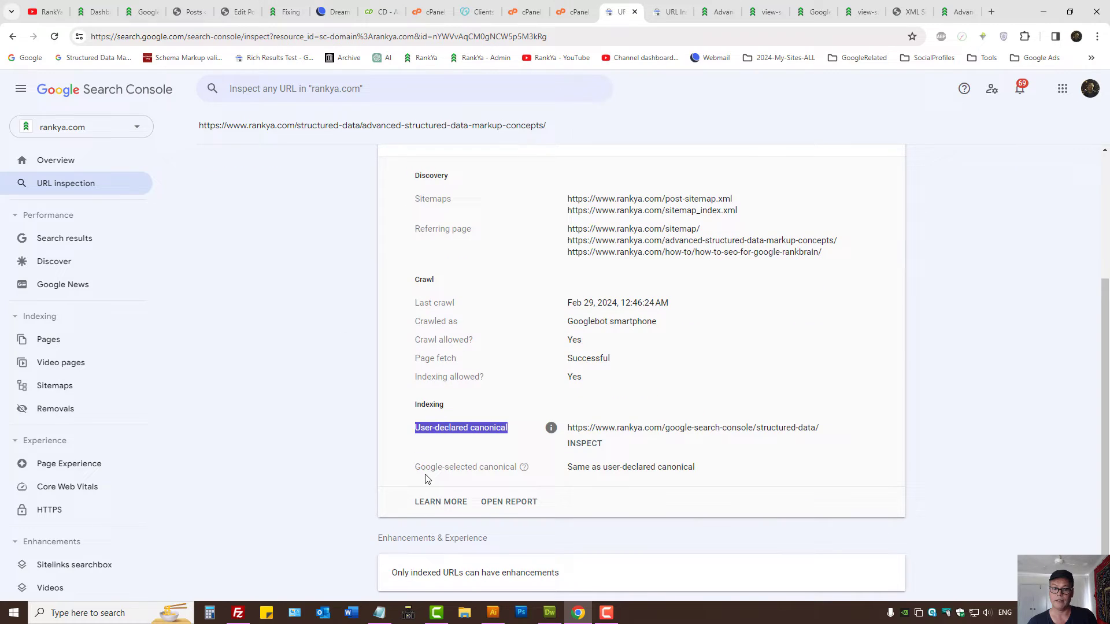
{"action": "triple_click", "coordinate": [447, 428]}
{"action": "triple_click", "coordinate": [449, 467]}
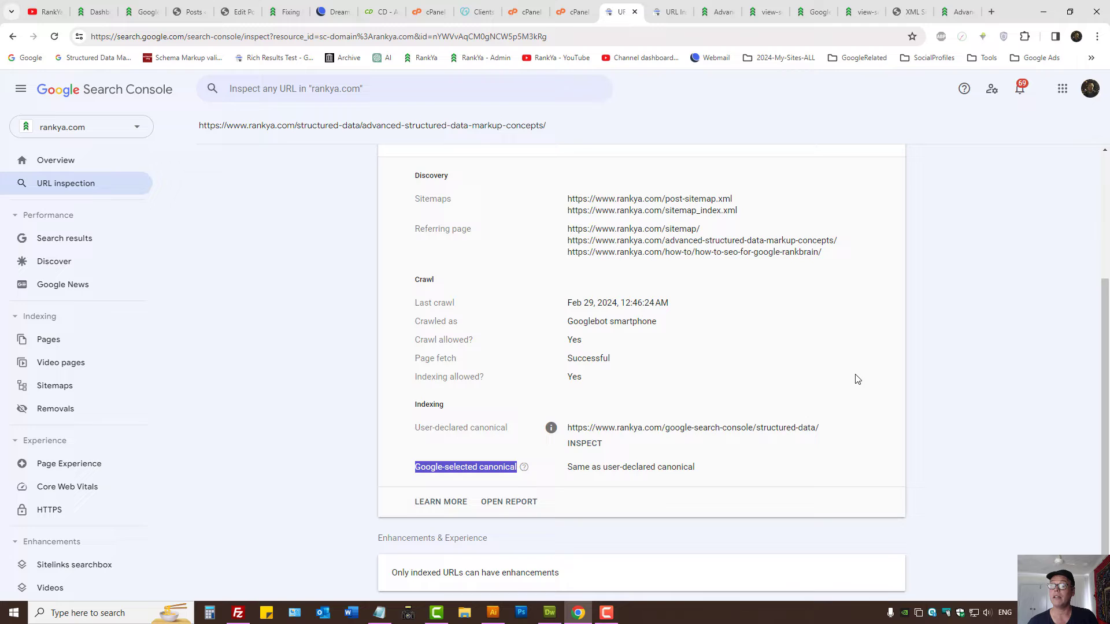
{"action": "scroll", "coordinate": [973, 327], "scroll_direction": "up", "scroll_amount": 3}
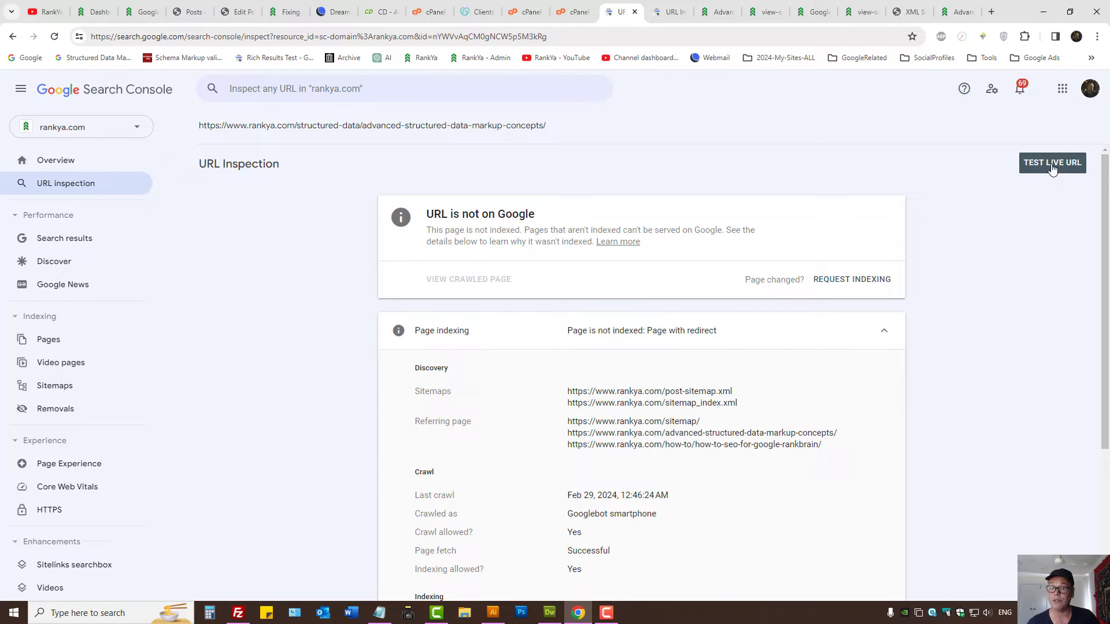
Show the live test result reporting the URL as available to Google
{"action": "left_click", "coordinate": [673, 6]}
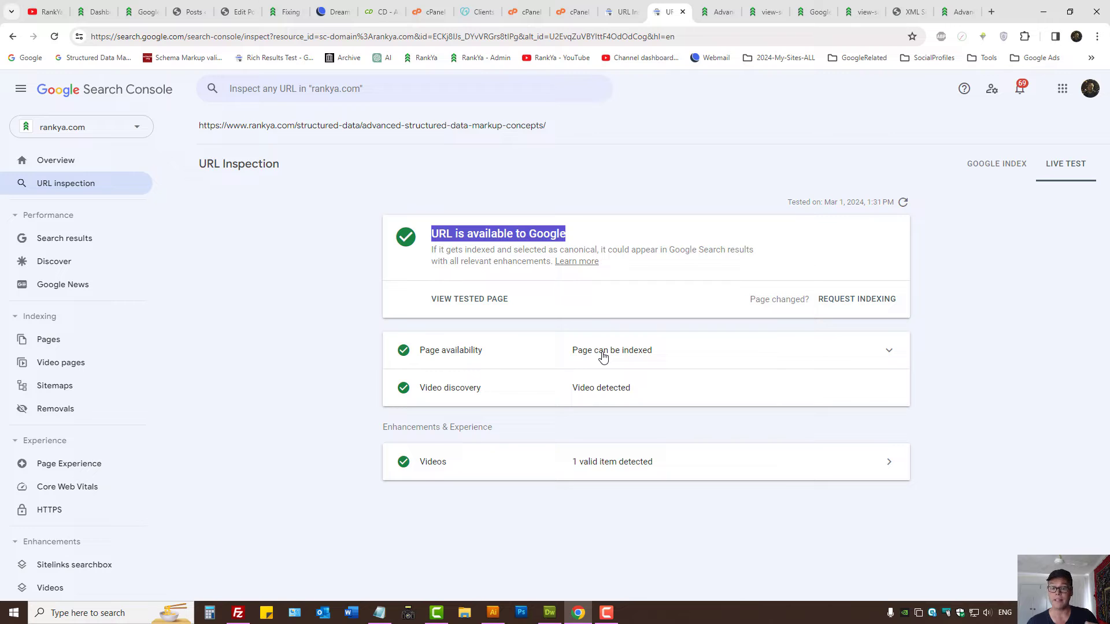
Scroll the blog post to its Crawl section's Redirect error example, then show the RankYa YouTube channel
{"action": "left_click", "coordinate": [285, 11]}
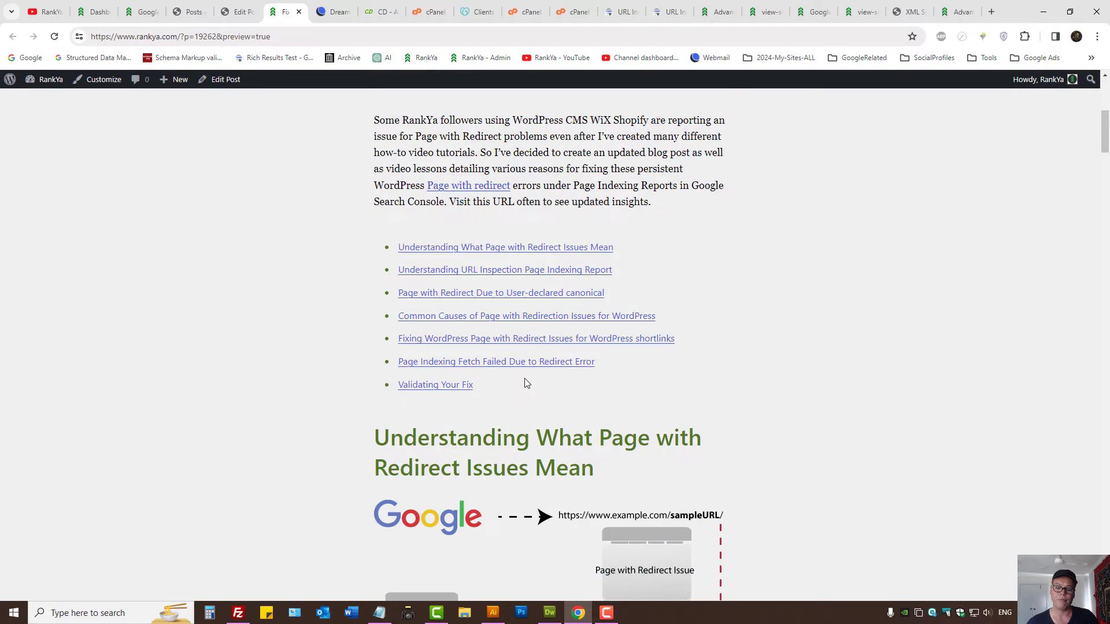
{"action": "scroll", "coordinate": [523, 383], "scroll_direction": "down", "scroll_amount": 10}
{"action": "scroll", "coordinate": [516, 390], "scroll_direction": "down", "scroll_amount": 10}
{"action": "scroll", "coordinate": [515, 389], "scroll_direction": "up", "scroll_amount": 3}
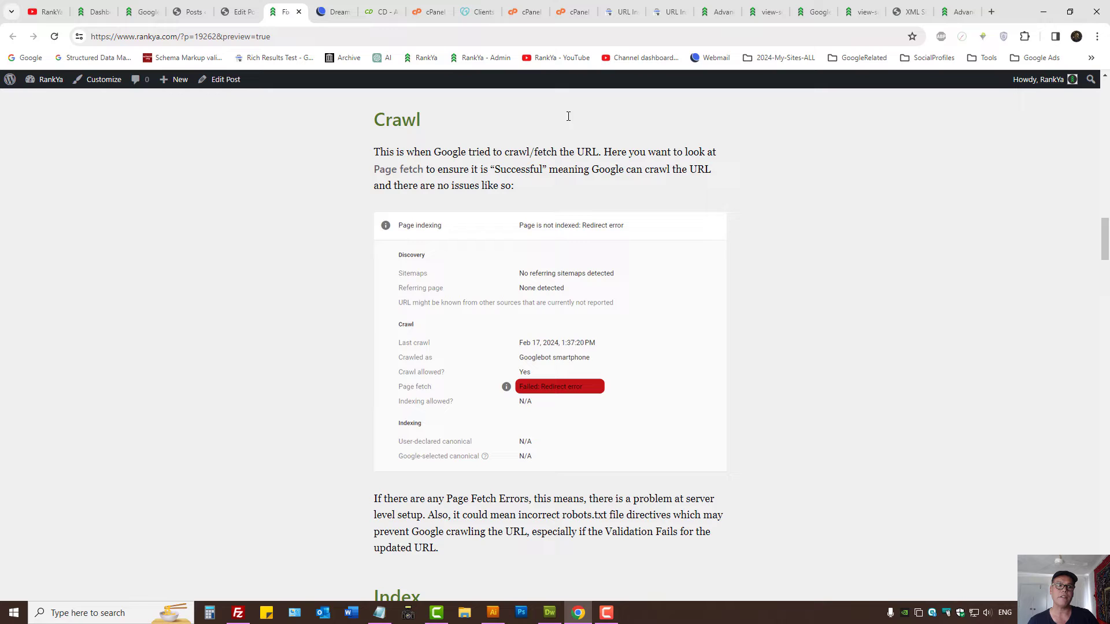
{"action": "key", "text": "ctrl+1"}
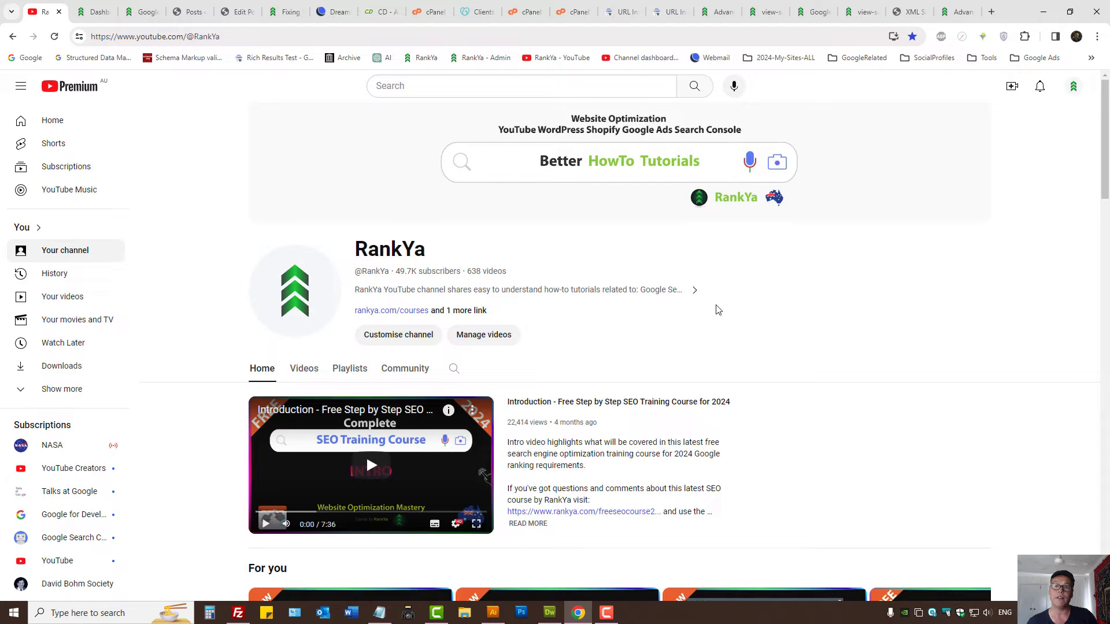
Expand the live test's Page availability details and open the 'certain conditions' help article
{"action": "left_click", "coordinate": [670, 12]}
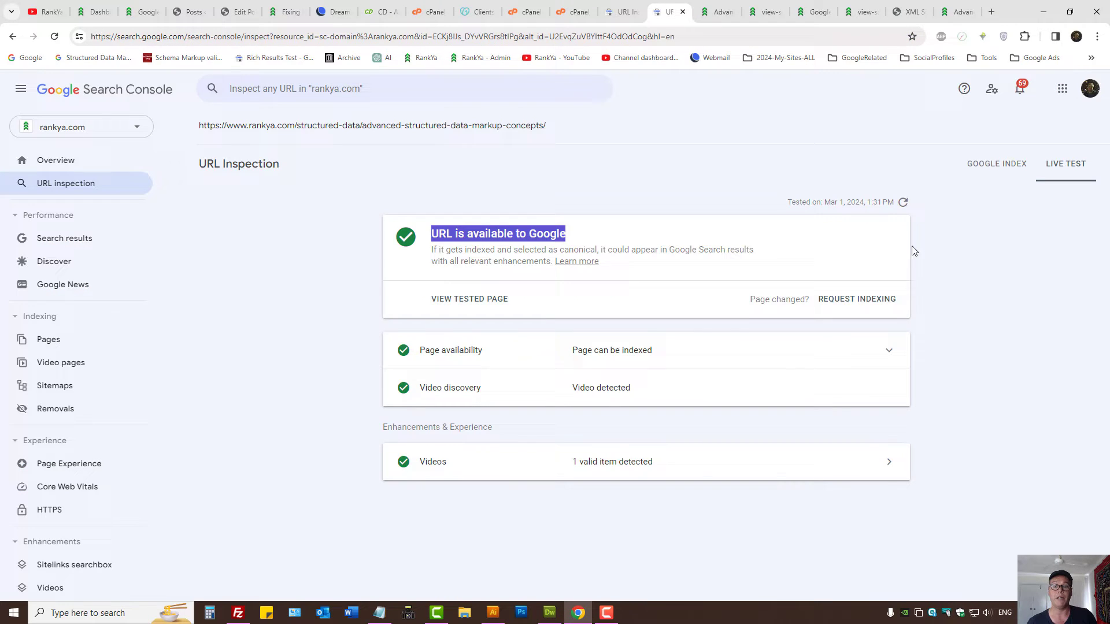
{"action": "left_click", "coordinate": [985, 302]}
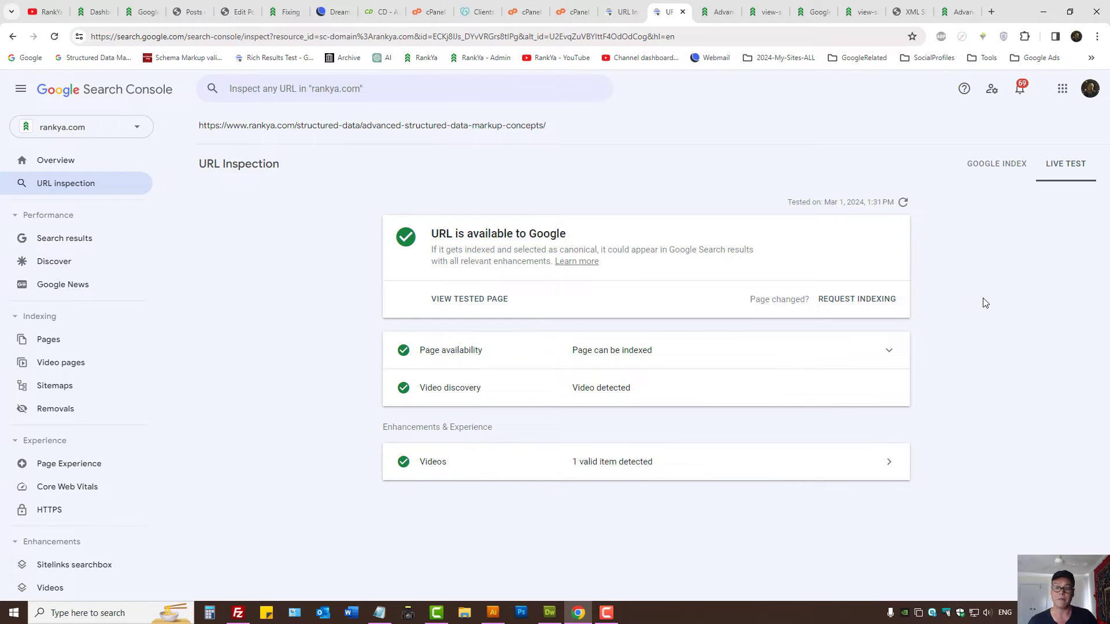
{"action": "left_click", "coordinate": [579, 359]}
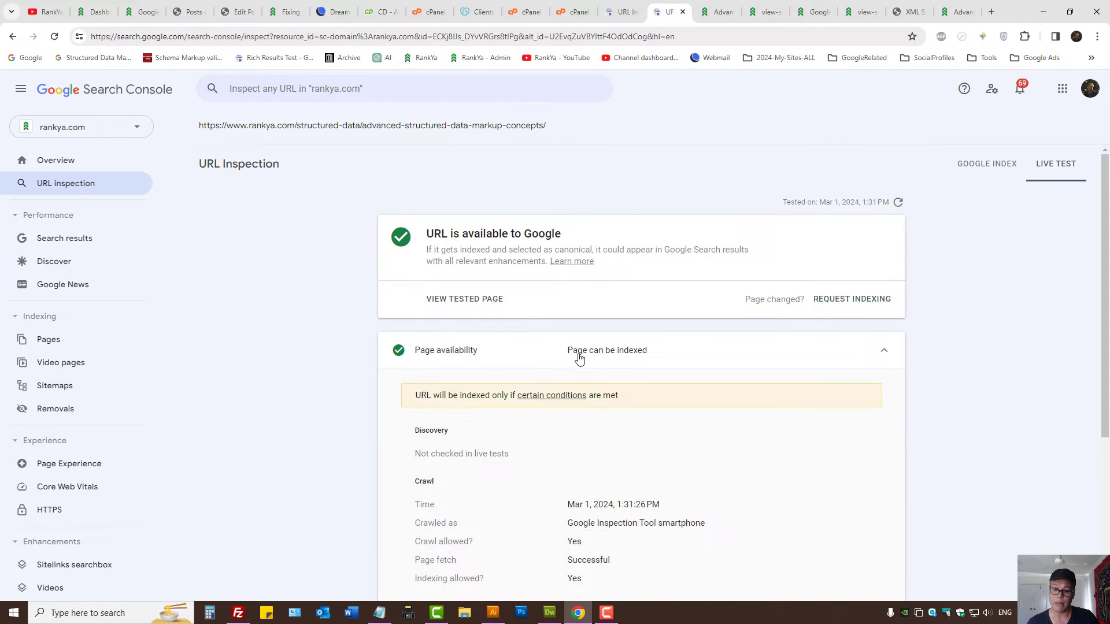
{"action": "left_click", "coordinate": [542, 402]}
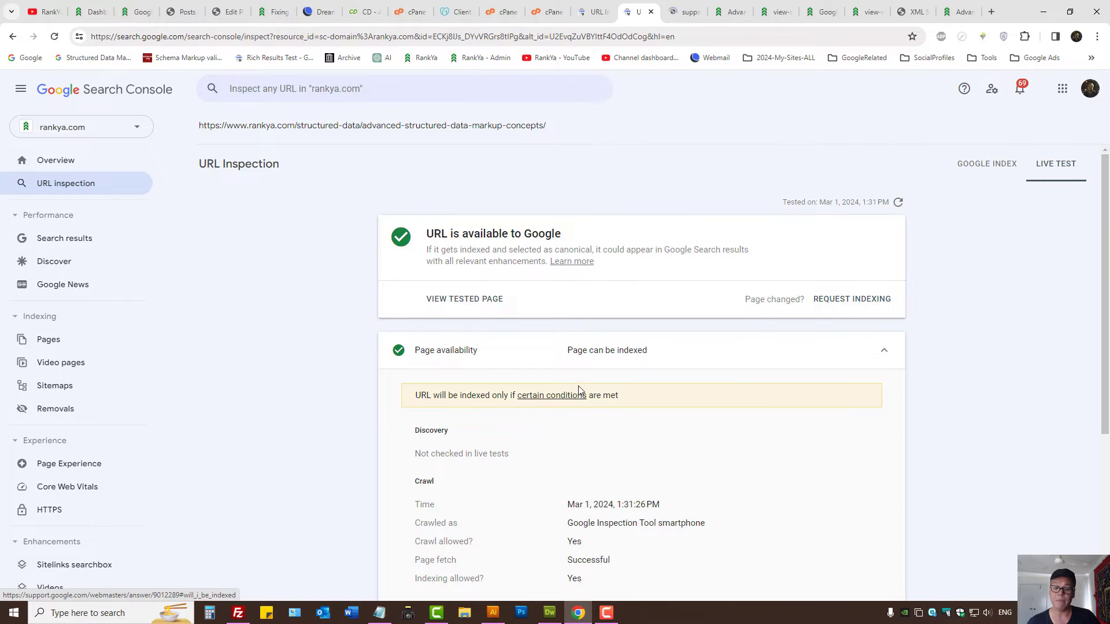
Read the help answer on whether a valid URL Inspection result means the page is indexed
{"action": "key", "text": "ctrl+Tab"}
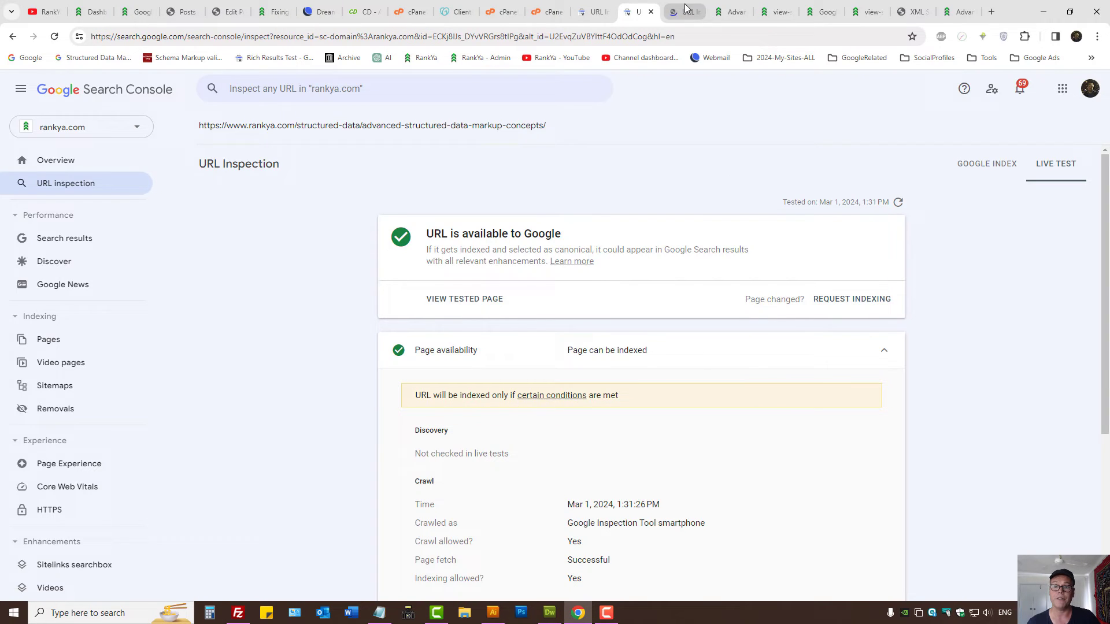
{"action": "left_click_drag", "start_coordinate": [99, 126], "coordinate": [367, 128]}
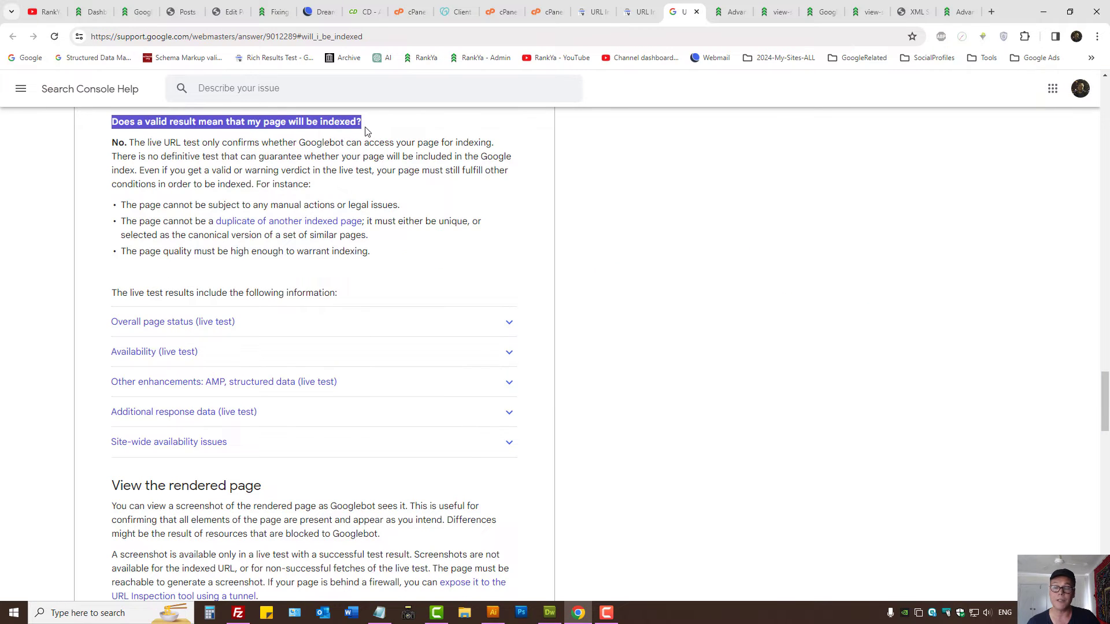
{"action": "left_click", "coordinate": [386, 138]}
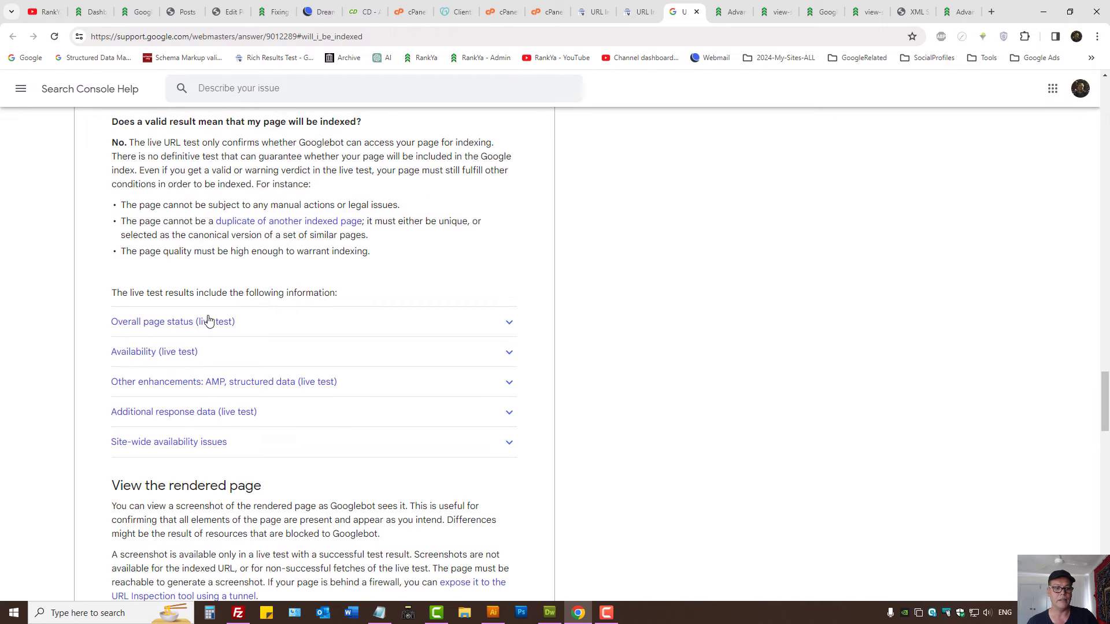
{"action": "scroll", "coordinate": [225, 360], "scroll_direction": "up", "scroll_amount": 20}
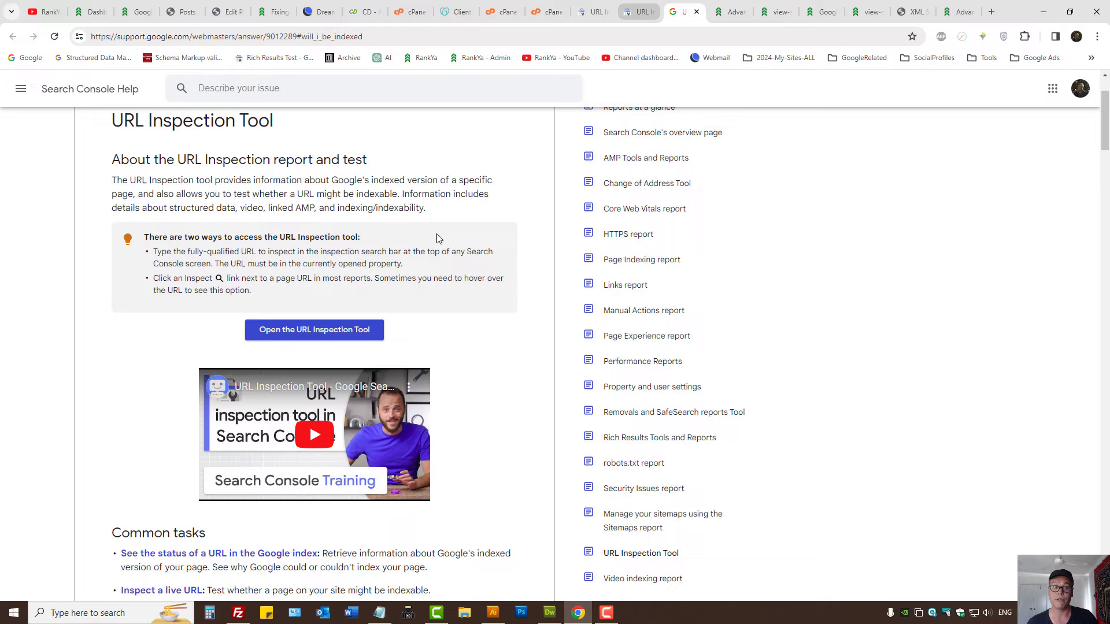
{"action": "scroll", "coordinate": [324, 306], "scroll_direction": "up", "scroll_amount": 2}
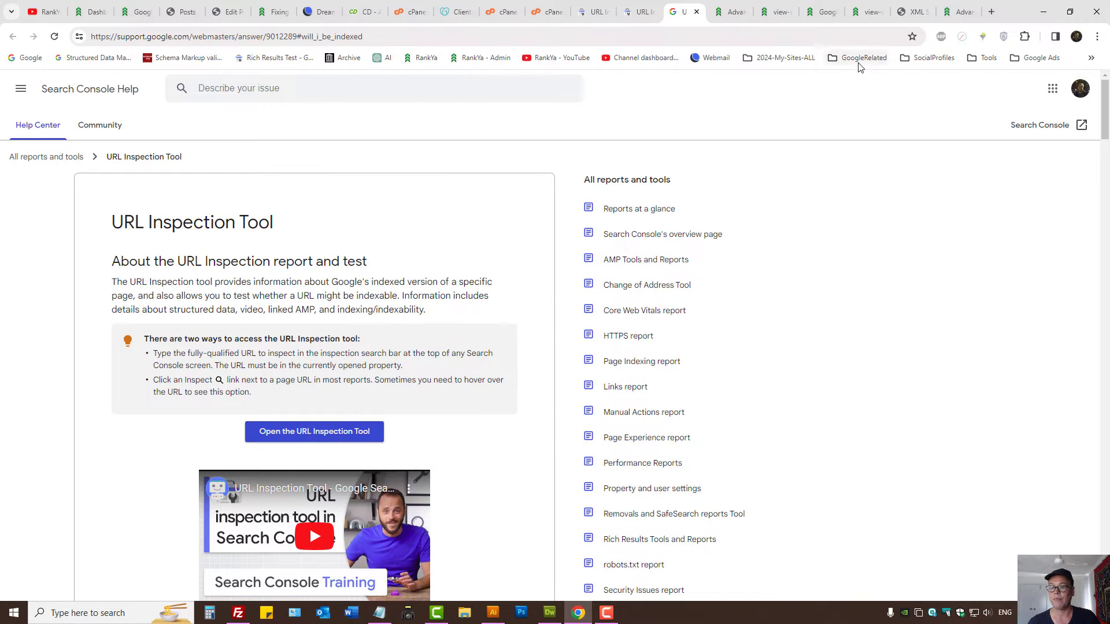
Open the page experience article and SEO Starter Guide from Google-related bookmarks, then return to the index results
{"action": "left_click", "coordinate": [858, 59]}
{"action": "mouse_move", "coordinate": [880, 457]}
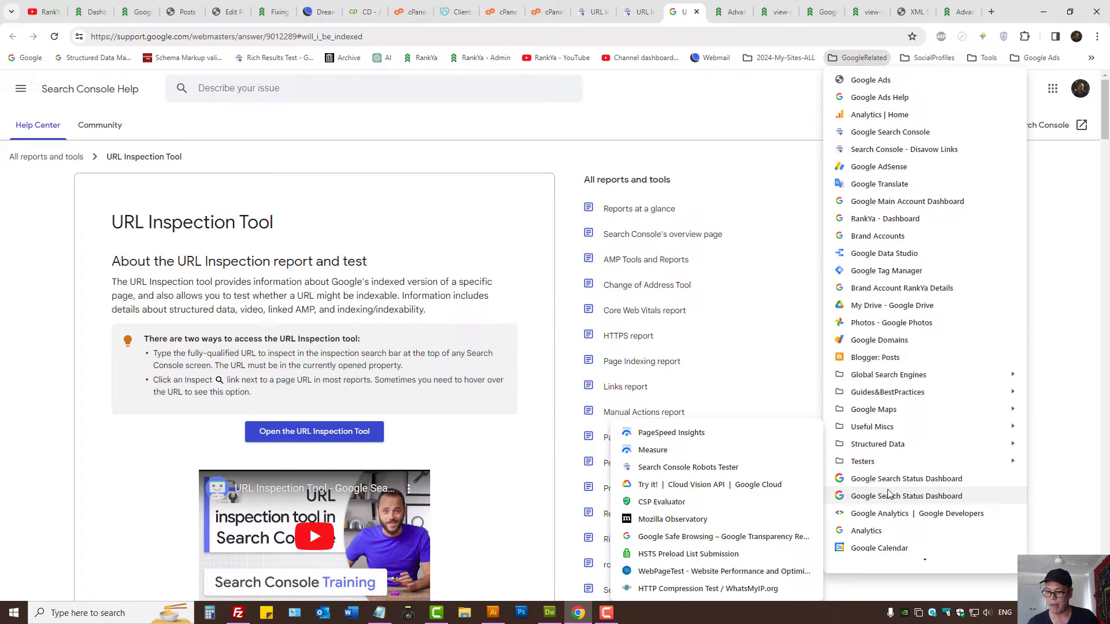
{"action": "scroll", "coordinate": [888, 551], "scroll_direction": "down", "scroll_amount": 2}
{"action": "scroll", "coordinate": [889, 550], "scroll_direction": "down", "scroll_amount": 4}
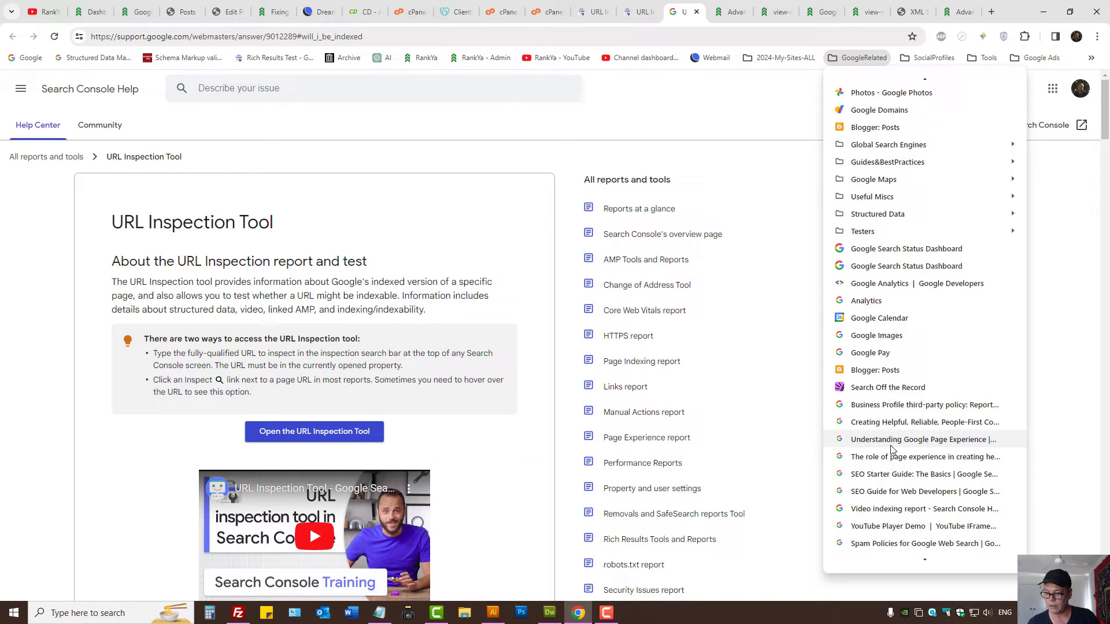
{"action": "middle_click", "coordinate": [890, 443]}
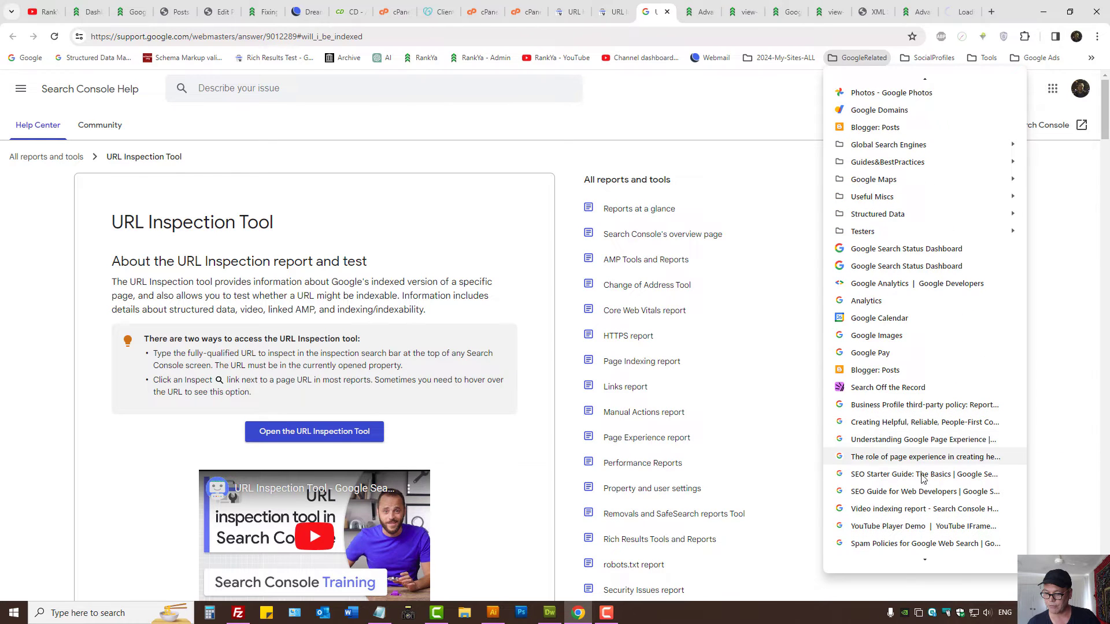
{"action": "middle_click", "coordinate": [891, 474]}
{"action": "left_click", "coordinate": [922, 12]}
{"action": "left_click", "coordinate": [959, 11]}
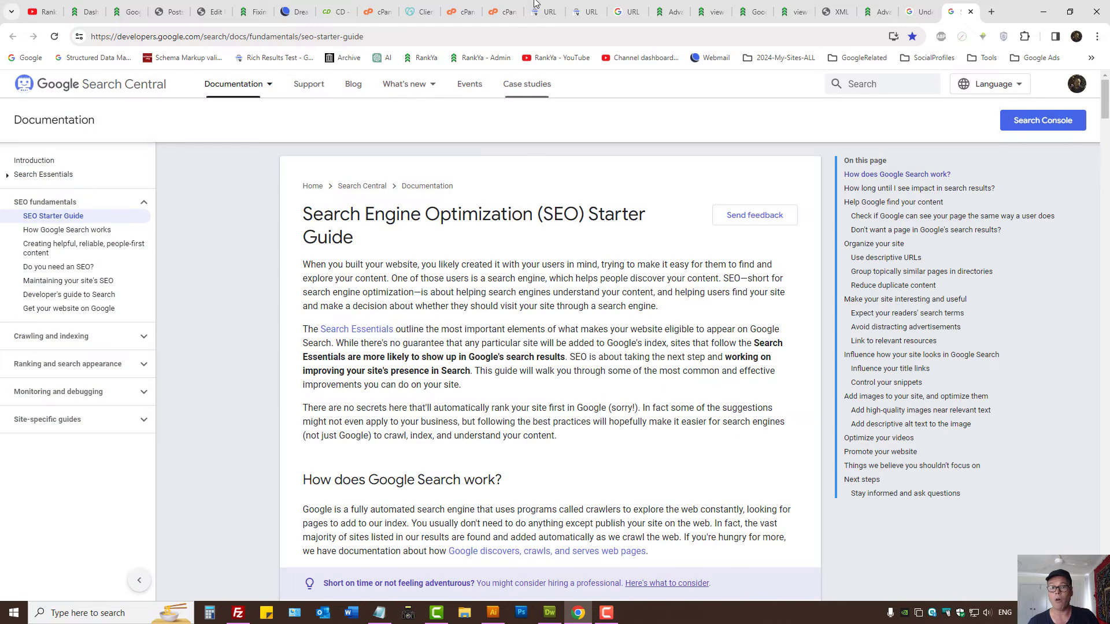
{"action": "left_click", "coordinate": [535, 7]}
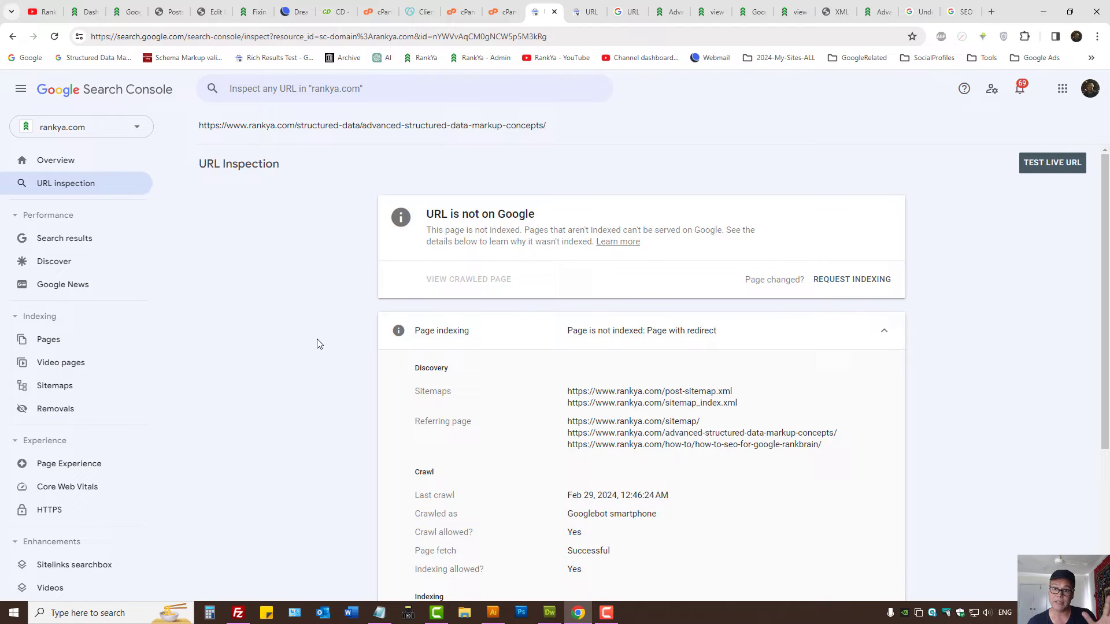
Compare the SEO Starter Guide and blog Crawl section, leaving the live test's Page availability collapsed
{"action": "left_click", "coordinate": [967, 9]}
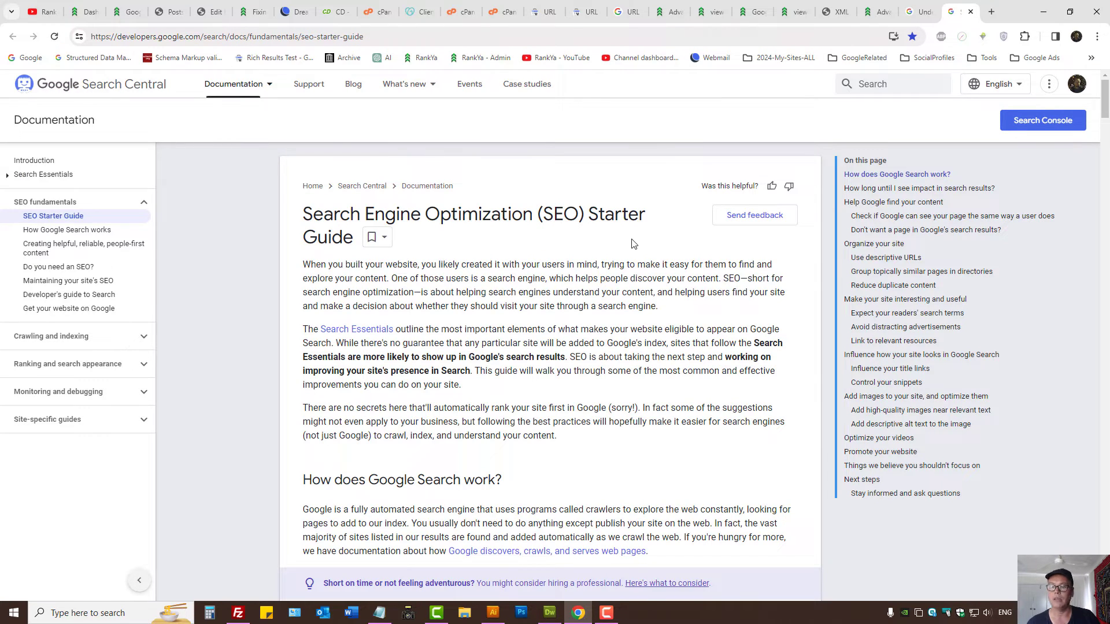
{"action": "left_click", "coordinate": [583, 8]}
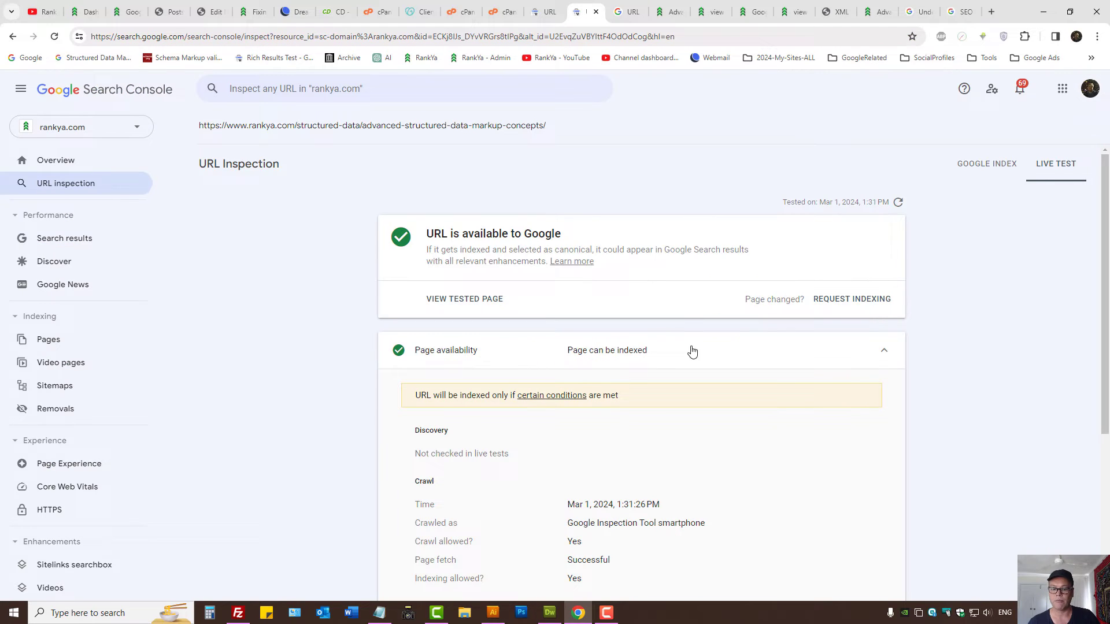
{"action": "left_click", "coordinate": [886, 351]}
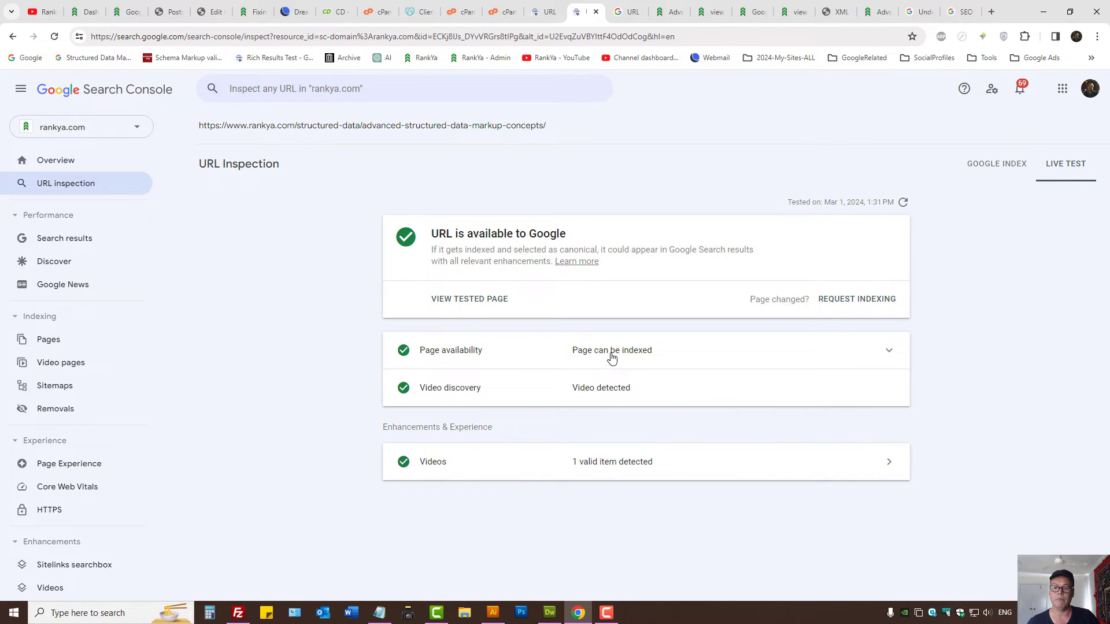
{"action": "left_click", "coordinate": [253, 11]}
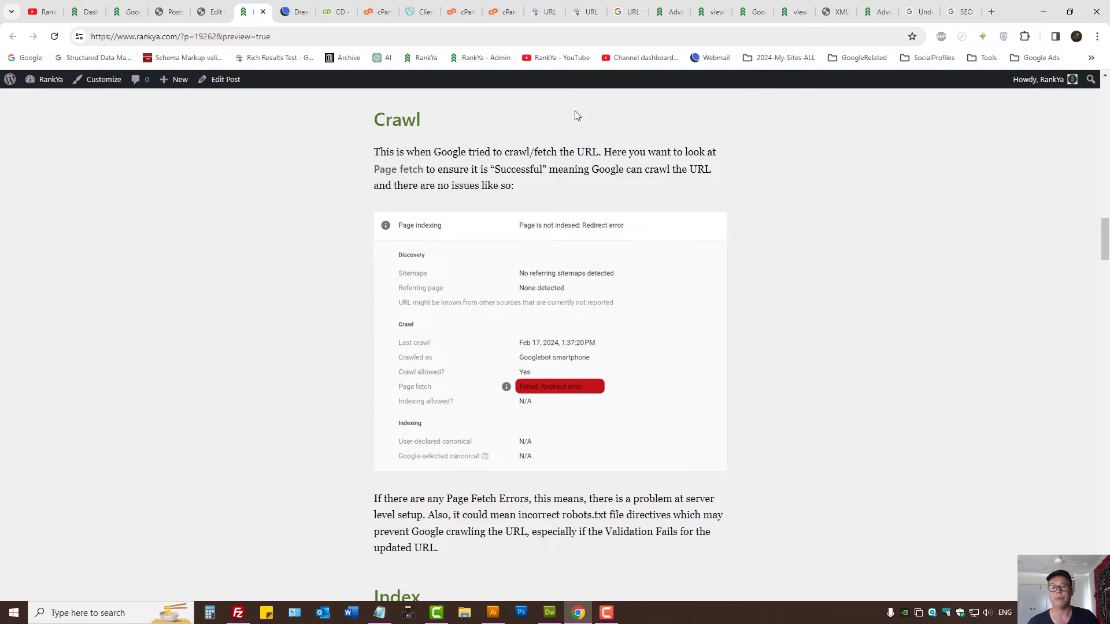
{"action": "left_click", "coordinate": [586, 12]}
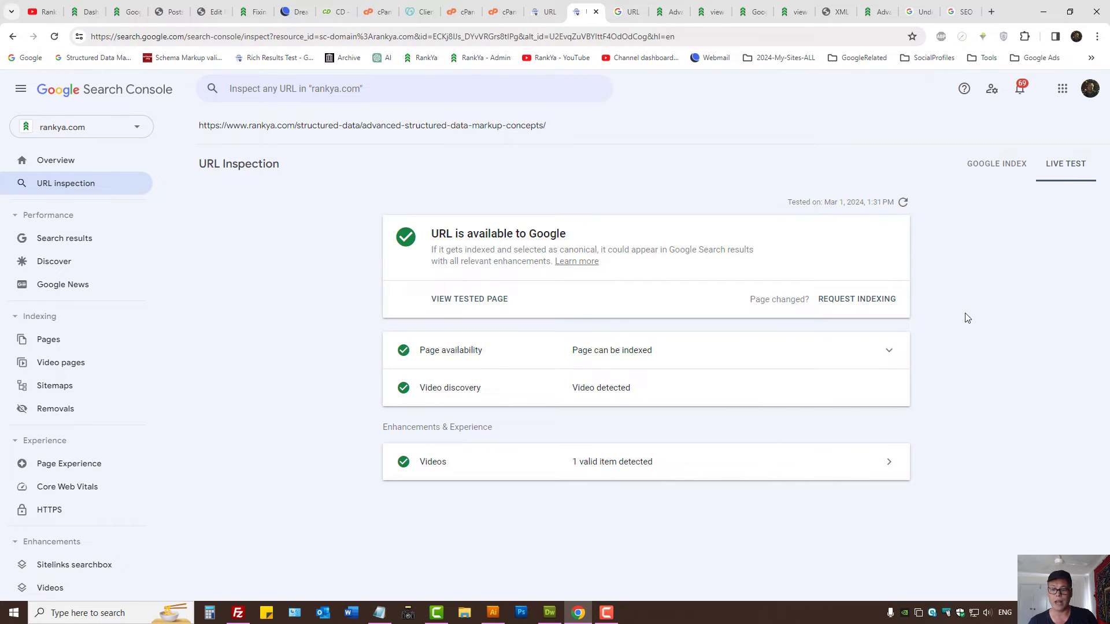
Show the Google index result and highlight the inspected URL and its Page with redirect status
{"action": "left_click", "coordinate": [990, 171]}
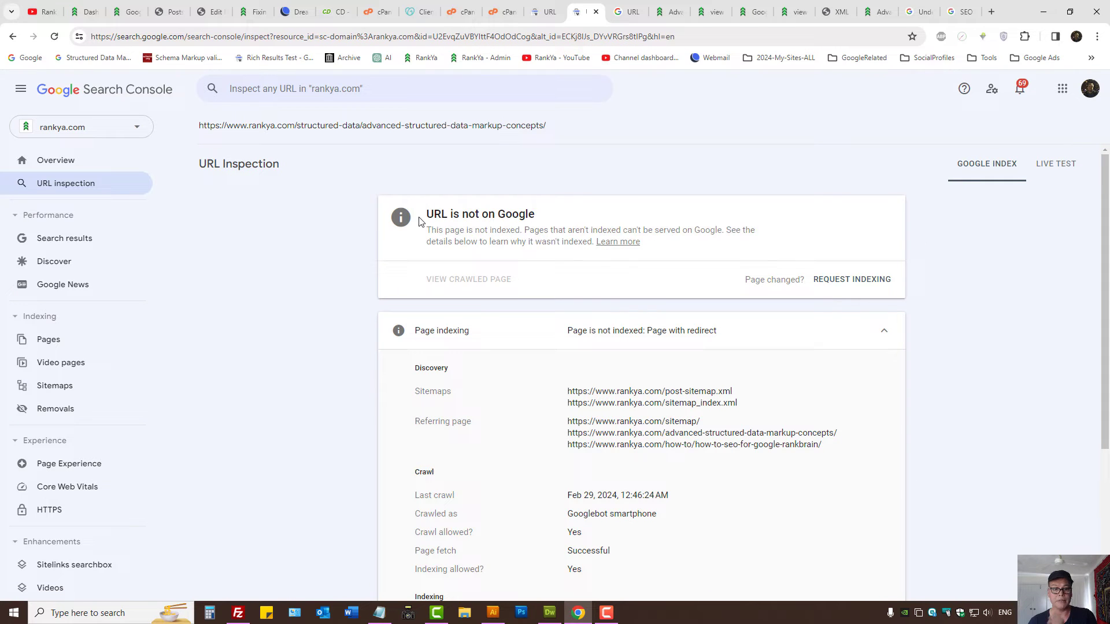
{"action": "triple_click", "coordinate": [402, 129]}
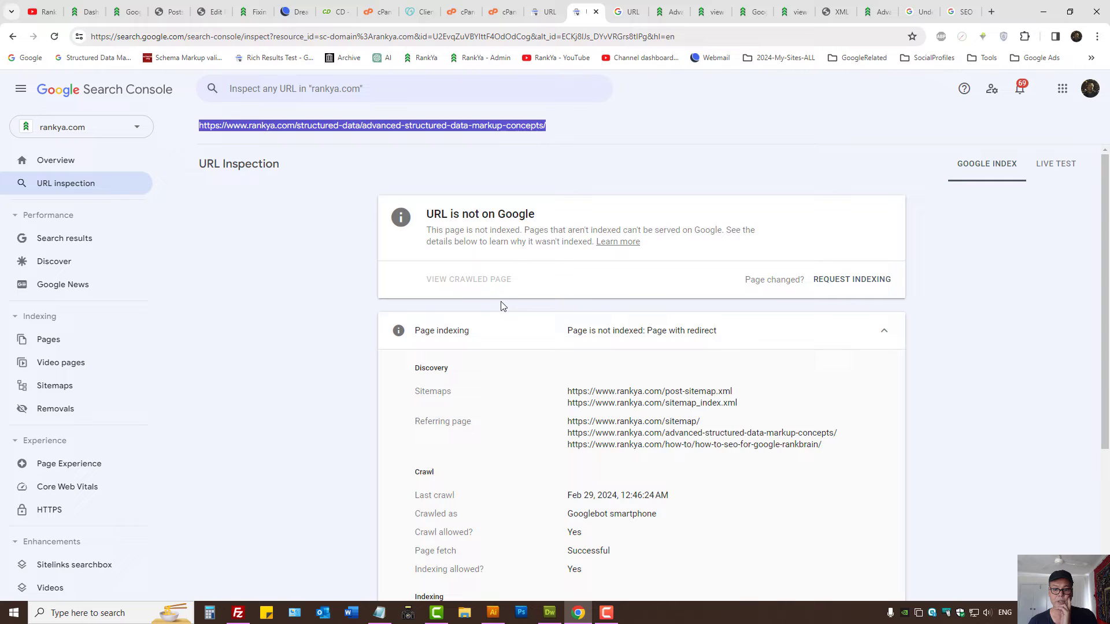
{"action": "left_click_drag", "start_coordinate": [568, 334], "coordinate": [714, 335]}
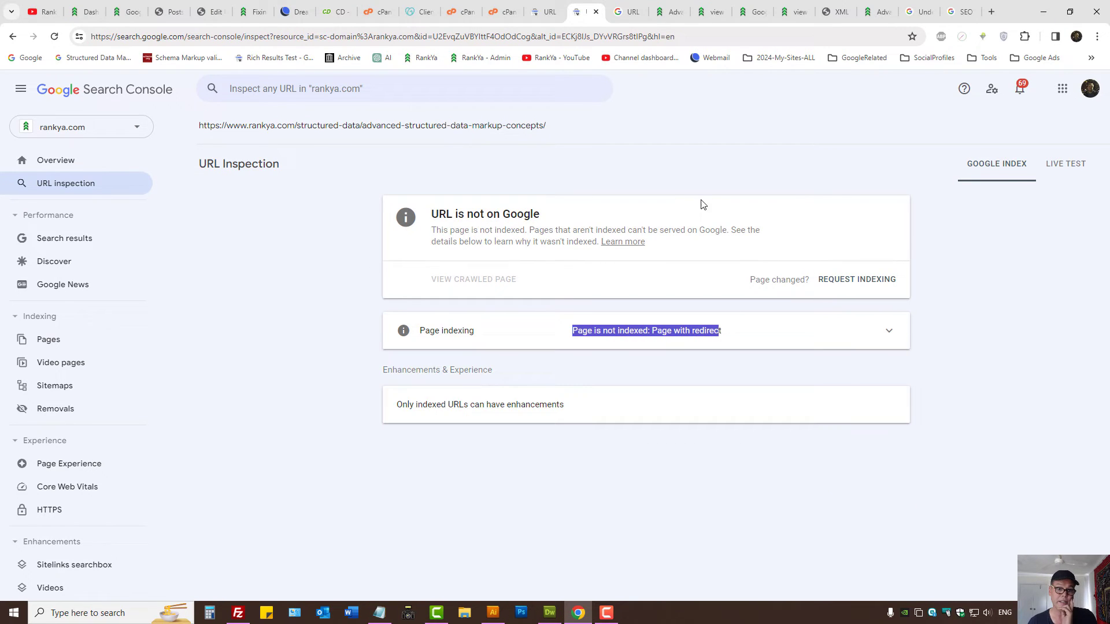
{"action": "triple_click", "coordinate": [467, 126]}
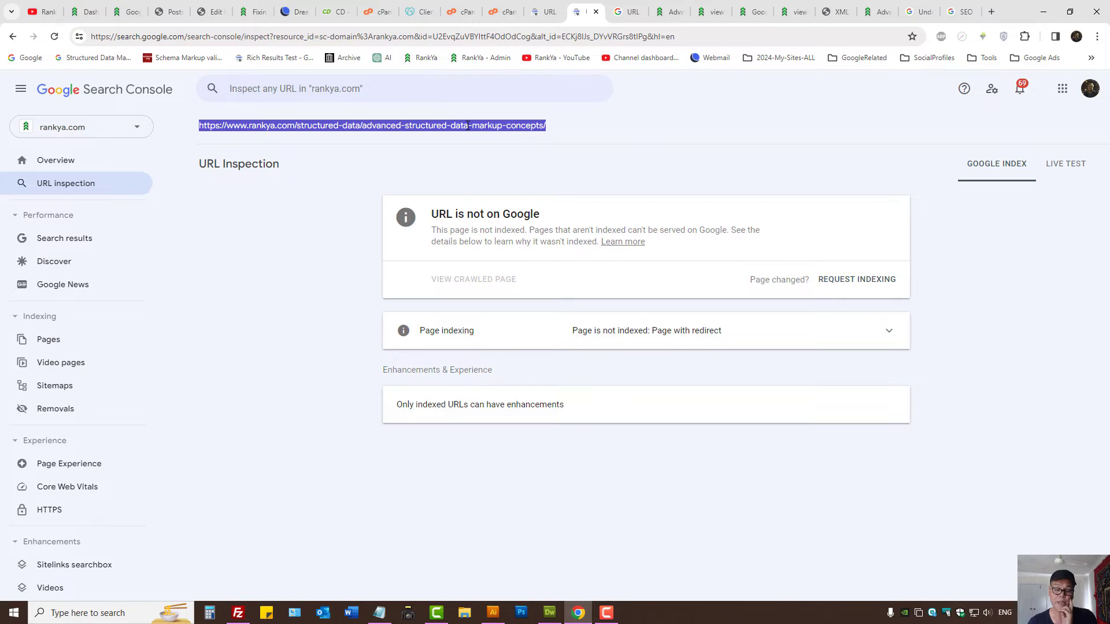
Expand page indexing details and bring up link options for the user-declared canonical URL
{"action": "left_click", "coordinate": [711, 336]}
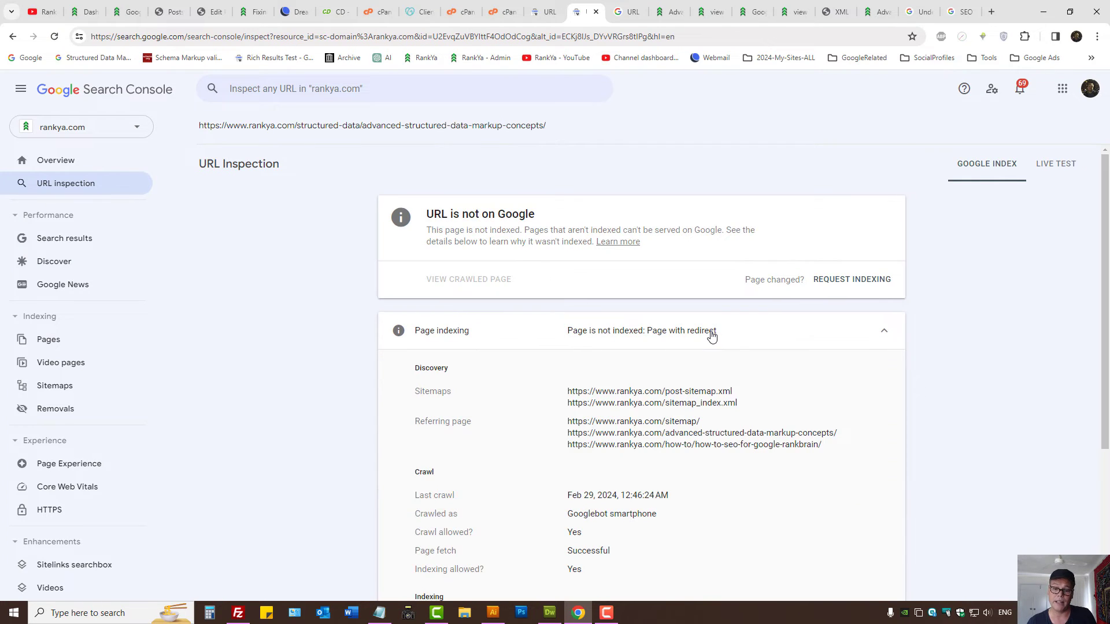
{"action": "scroll", "coordinate": [711, 335], "scroll_direction": "down", "scroll_amount": 3}
{"action": "scroll", "coordinate": [694, 396], "scroll_direction": "up", "scroll_amount": 3}
{"action": "scroll", "coordinate": [694, 396], "scroll_direction": "down", "scroll_amount": 3}
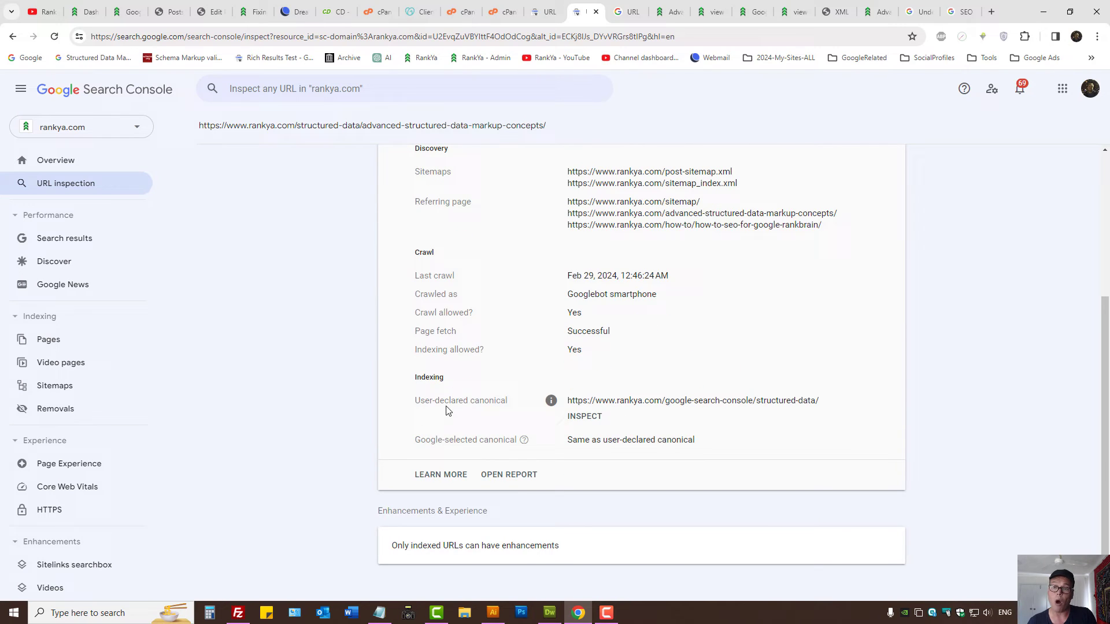
{"action": "left_click_drag", "start_coordinate": [414, 401], "coordinate": [508, 402]}
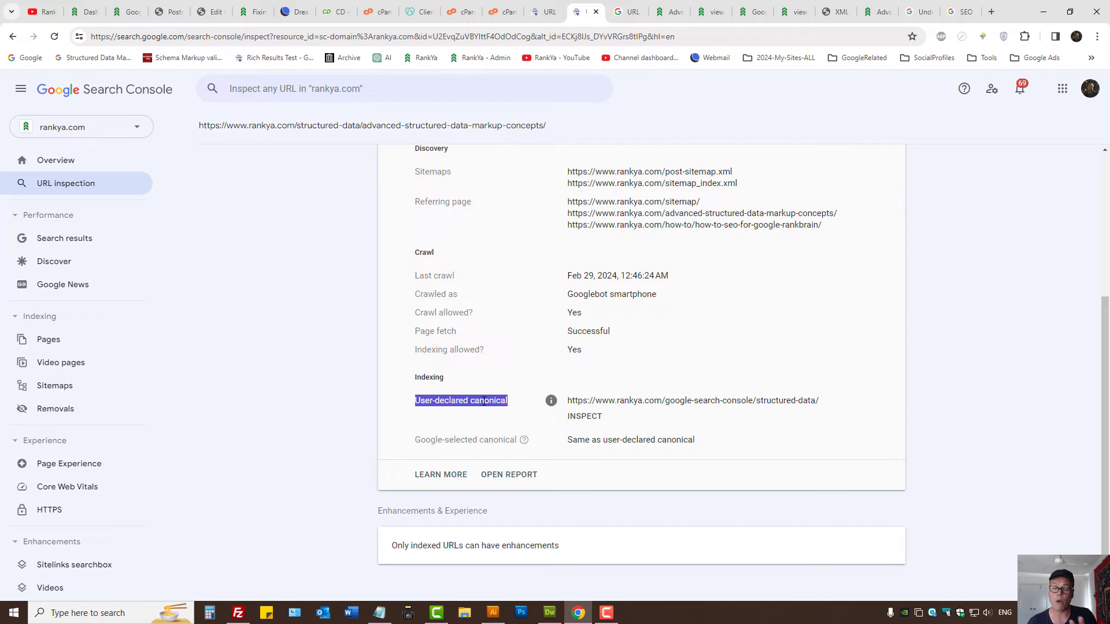
{"action": "triple_click", "coordinate": [605, 401]}
{"action": "right_click", "coordinate": [605, 403]}
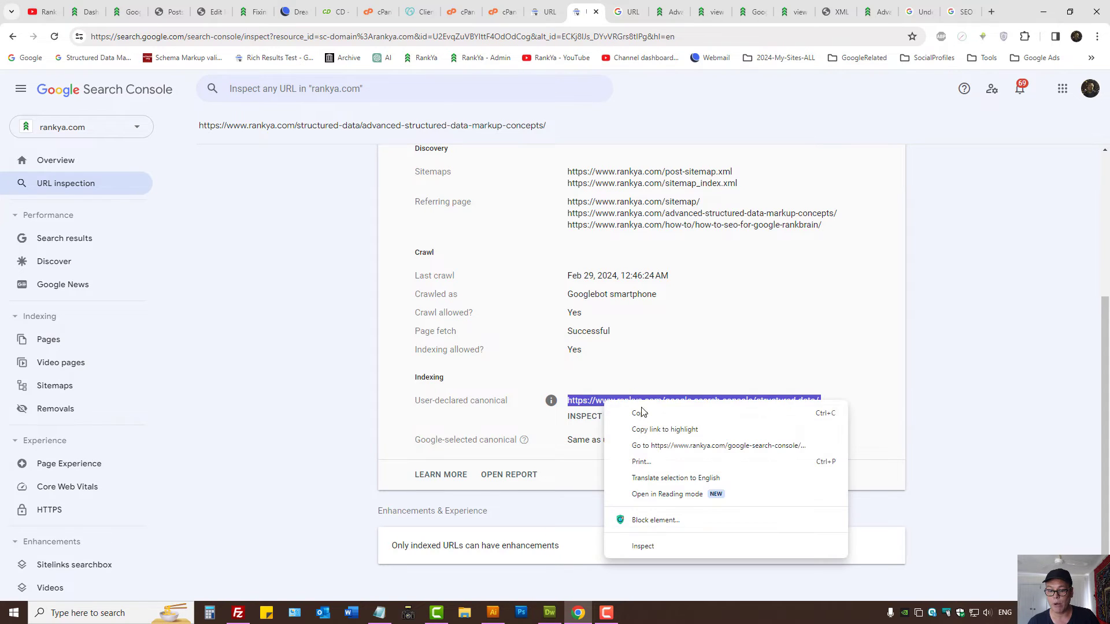
{"action": "left_click", "coordinate": [644, 445]}
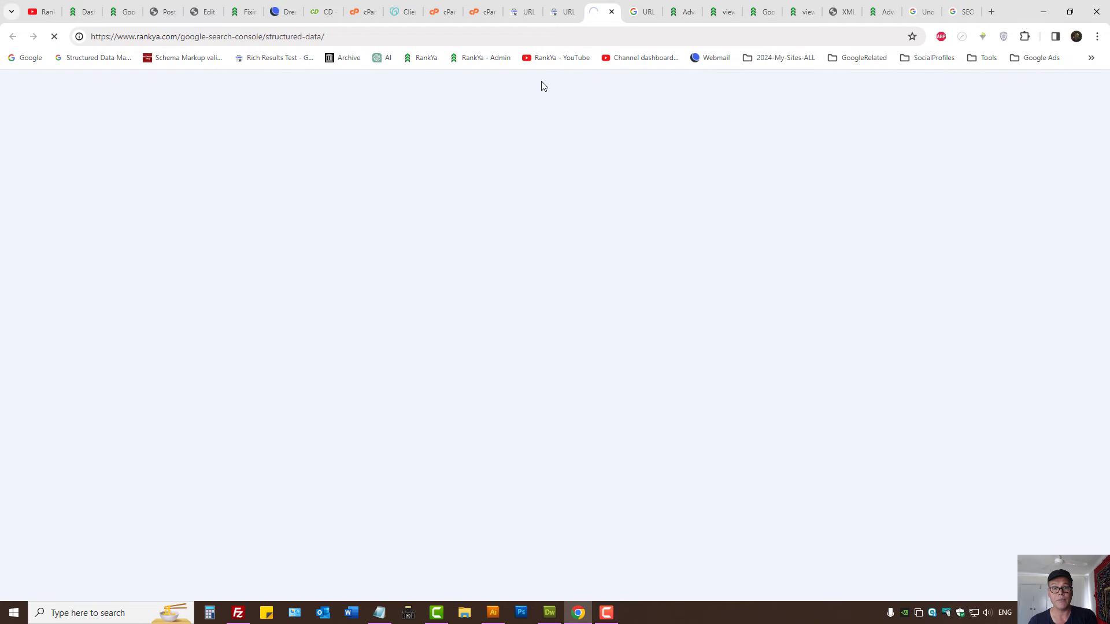
{"action": "left_click", "coordinate": [564, 7]}
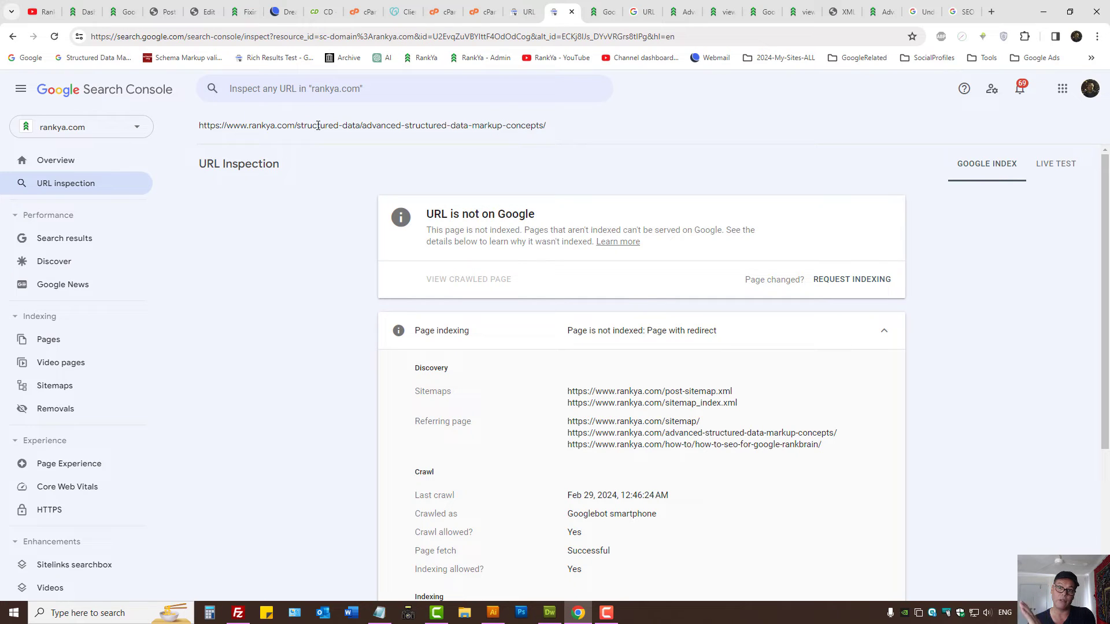
{"action": "scroll", "coordinate": [285, 325], "scroll_direction": "down", "scroll_amount": 3}
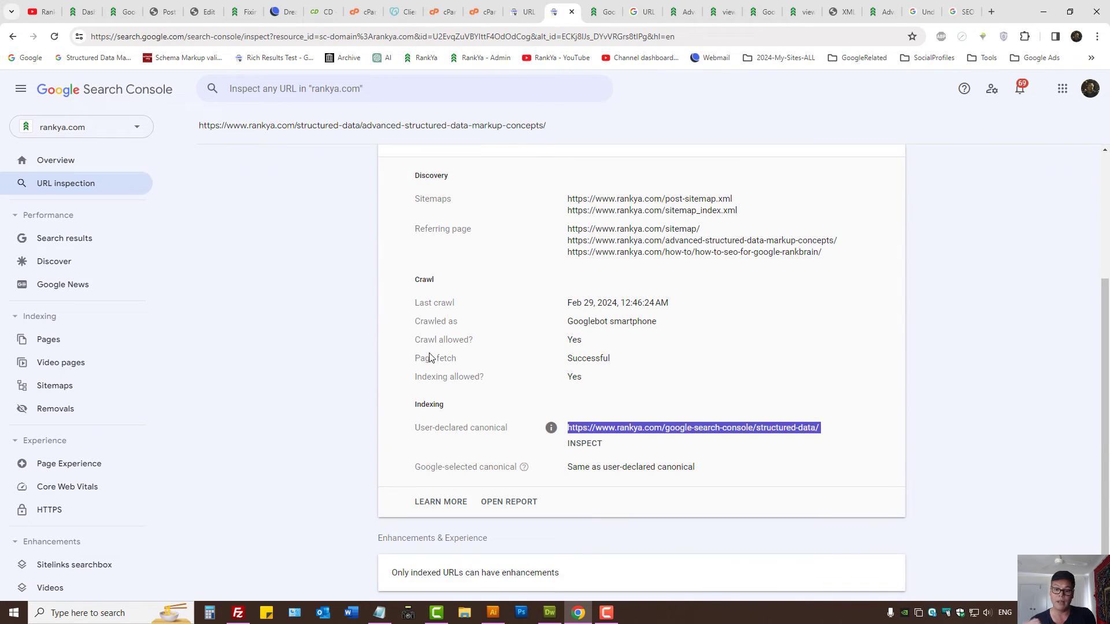
{"action": "triple_click", "coordinate": [626, 429]}
{"action": "triple_click", "coordinate": [439, 430]}
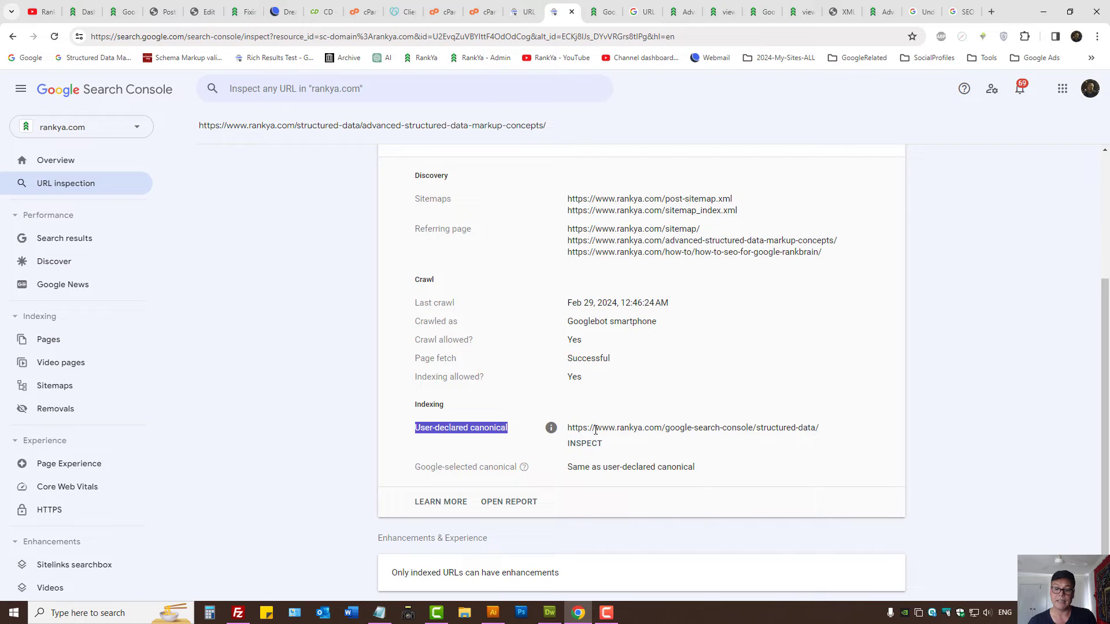
{"action": "triple_click", "coordinate": [612, 429]}
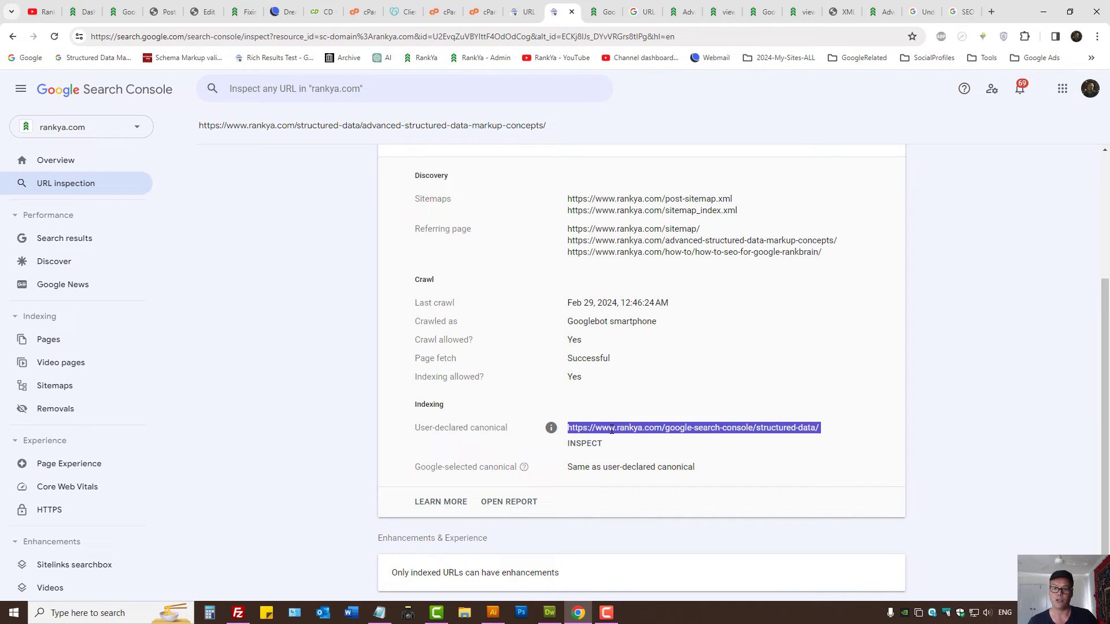
{"action": "left_click_drag", "start_coordinate": [414, 428], "coordinate": [508, 428]}
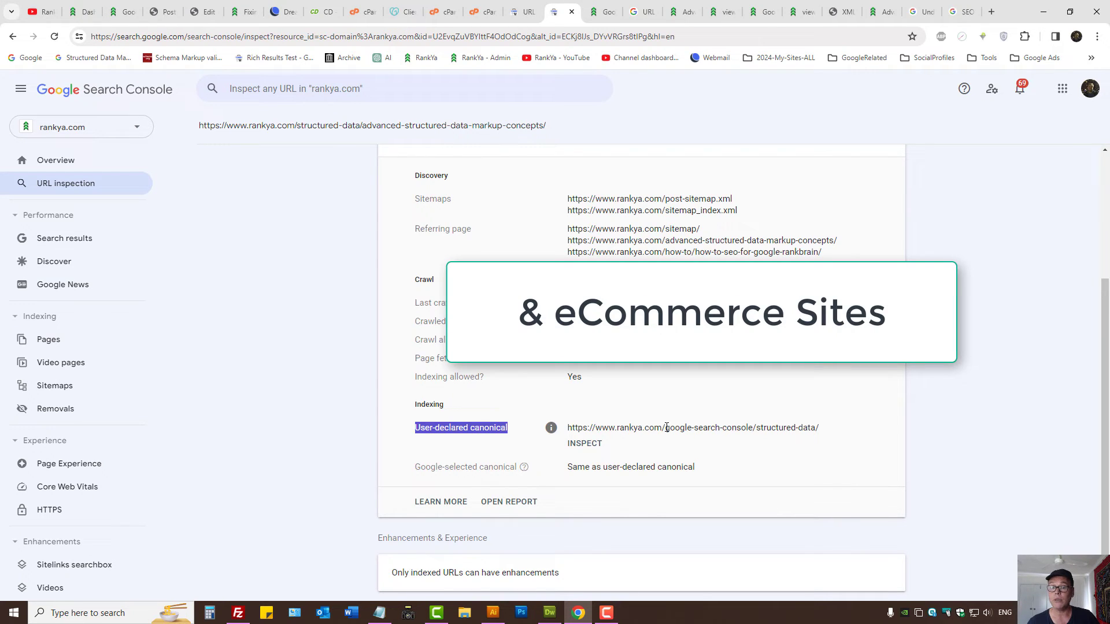
{"action": "left_click", "coordinate": [722, 11]}
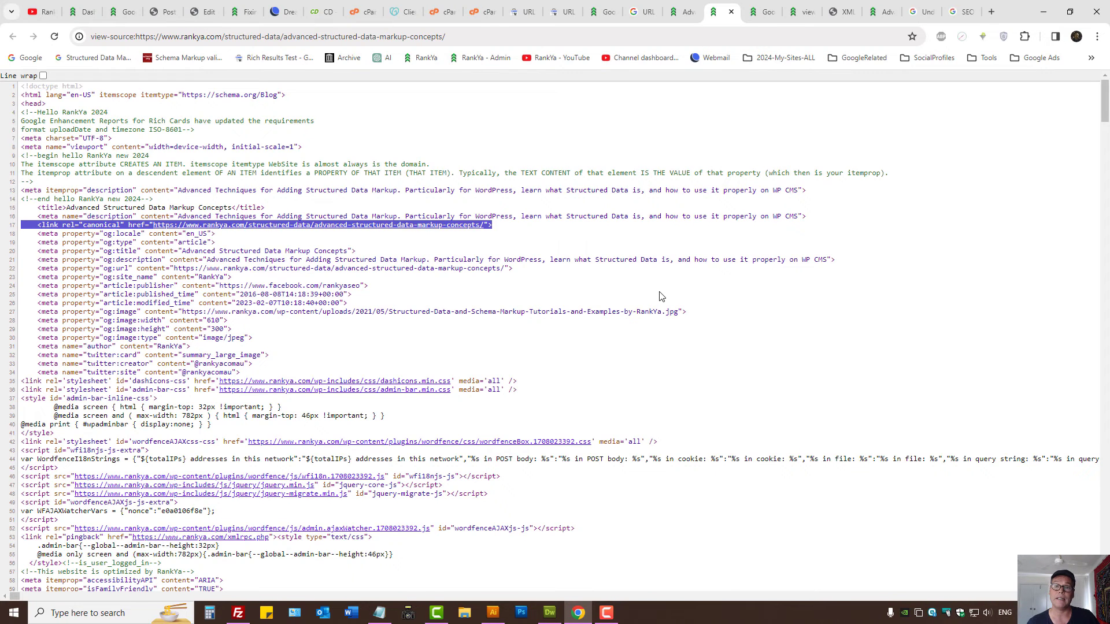
{"action": "left_click", "coordinate": [549, 251]}
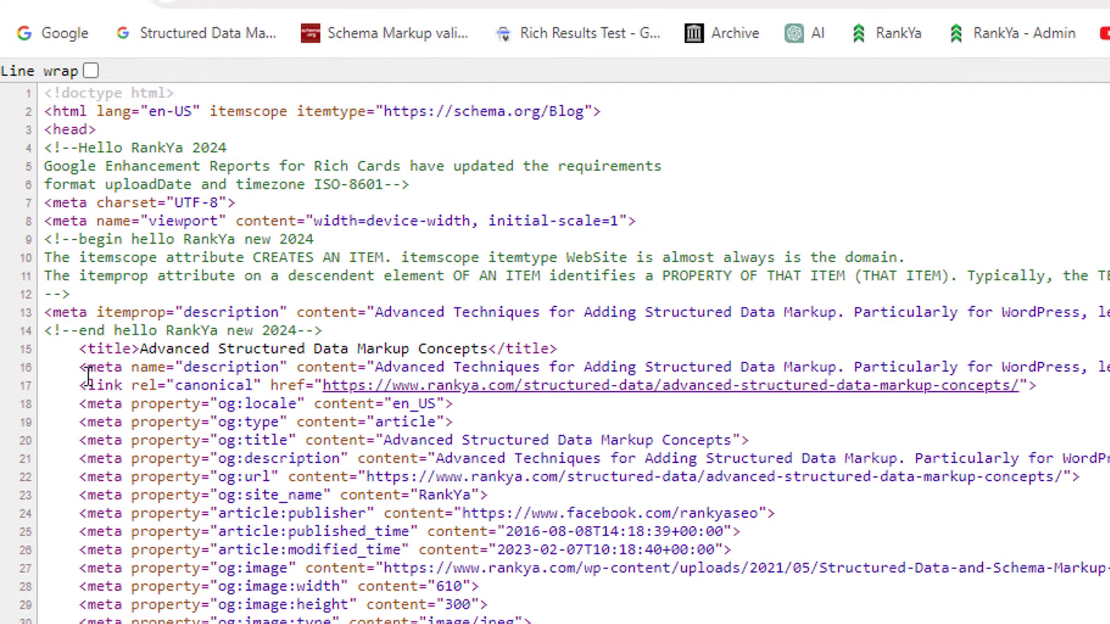
{"action": "left_click_drag", "start_coordinate": [80, 386], "coordinate": [263, 385]}
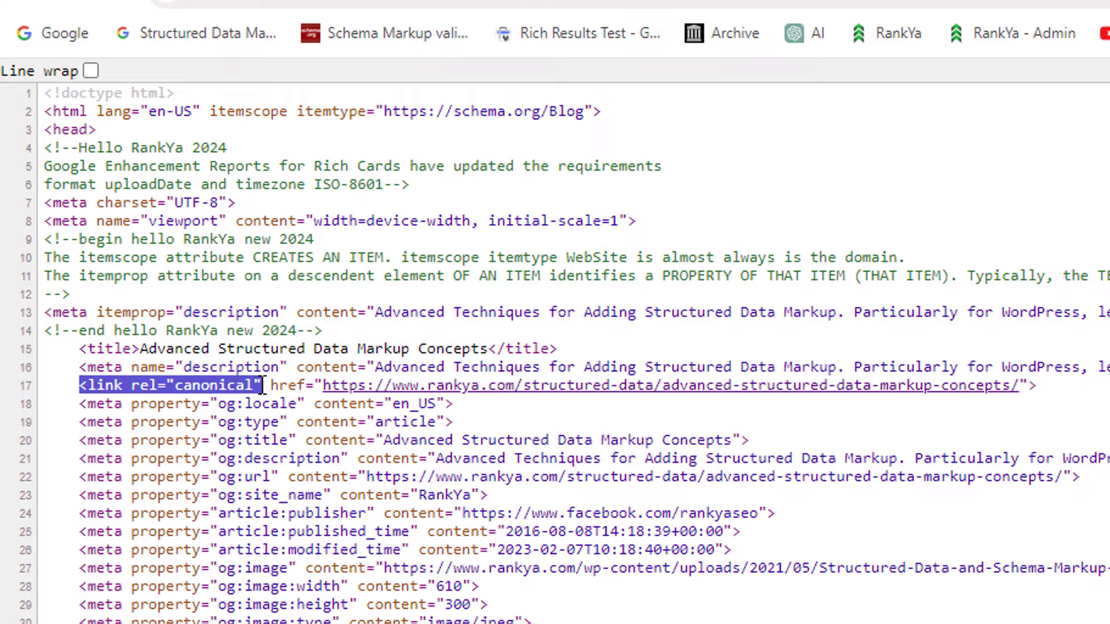
{"action": "left_click", "coordinate": [139, 385]}
{"action": "double_click", "coordinate": [153, 385]}
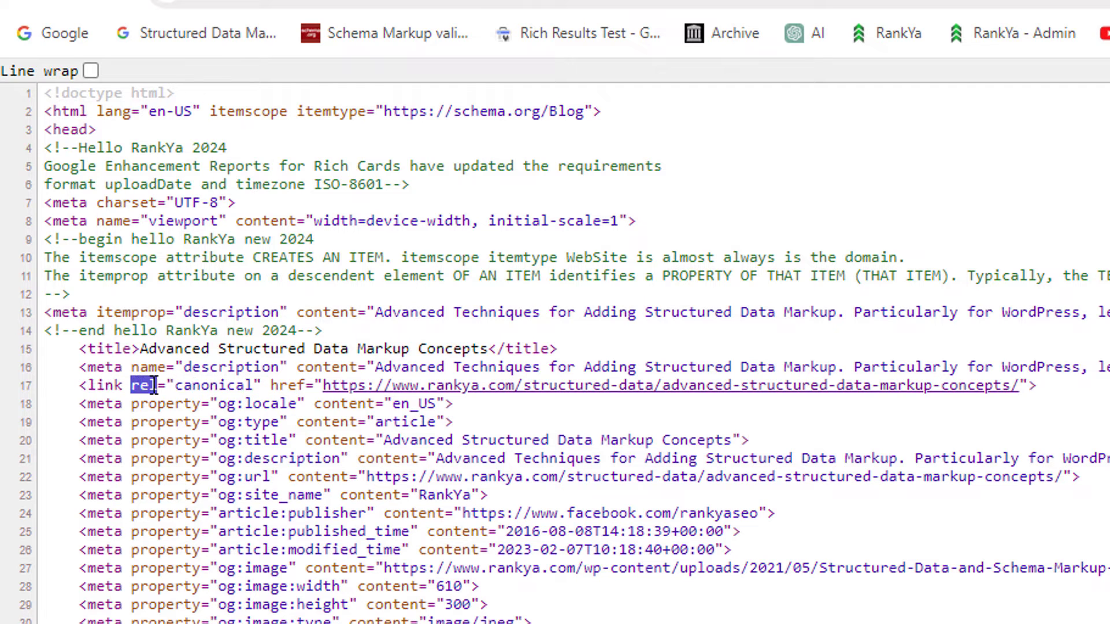
{"action": "double_click", "coordinate": [191, 386]}
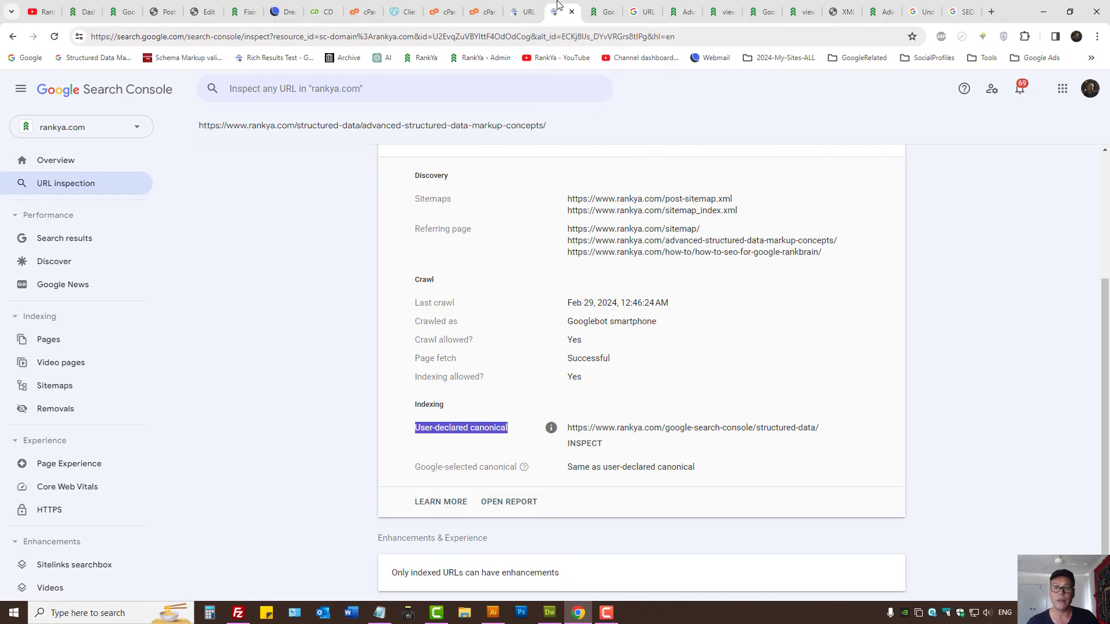
{"action": "left_click", "coordinate": [553, 7]}
{"action": "triple_click", "coordinate": [646, 425]}
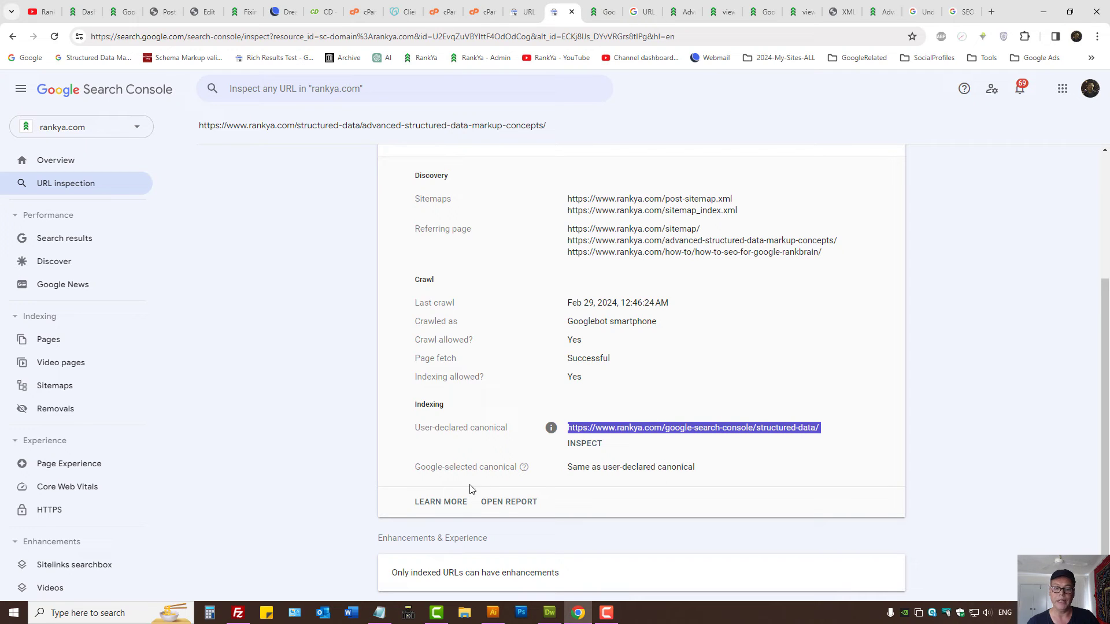
{"action": "triple_click", "coordinate": [443, 468]}
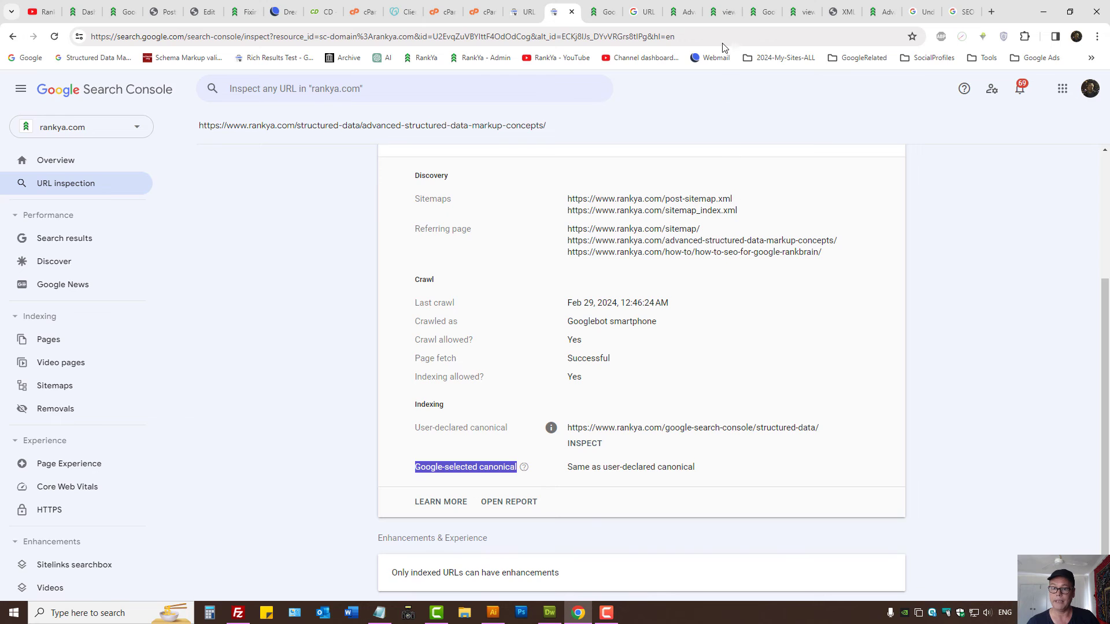
{"action": "left_click", "coordinate": [719, 11]}
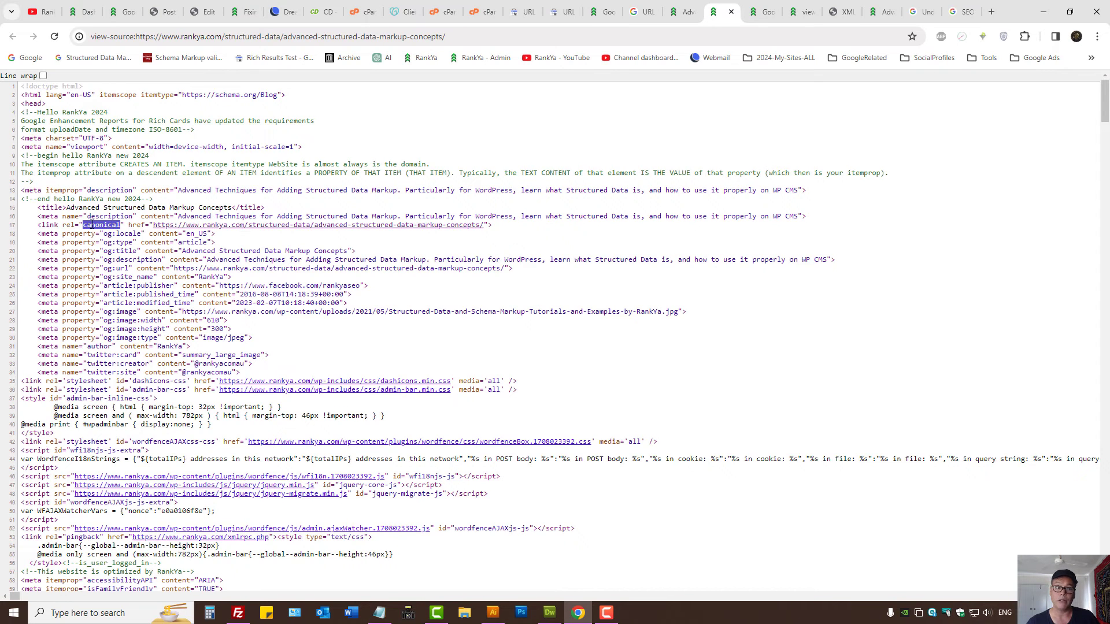
{"action": "triple_click", "coordinate": [91, 224]}
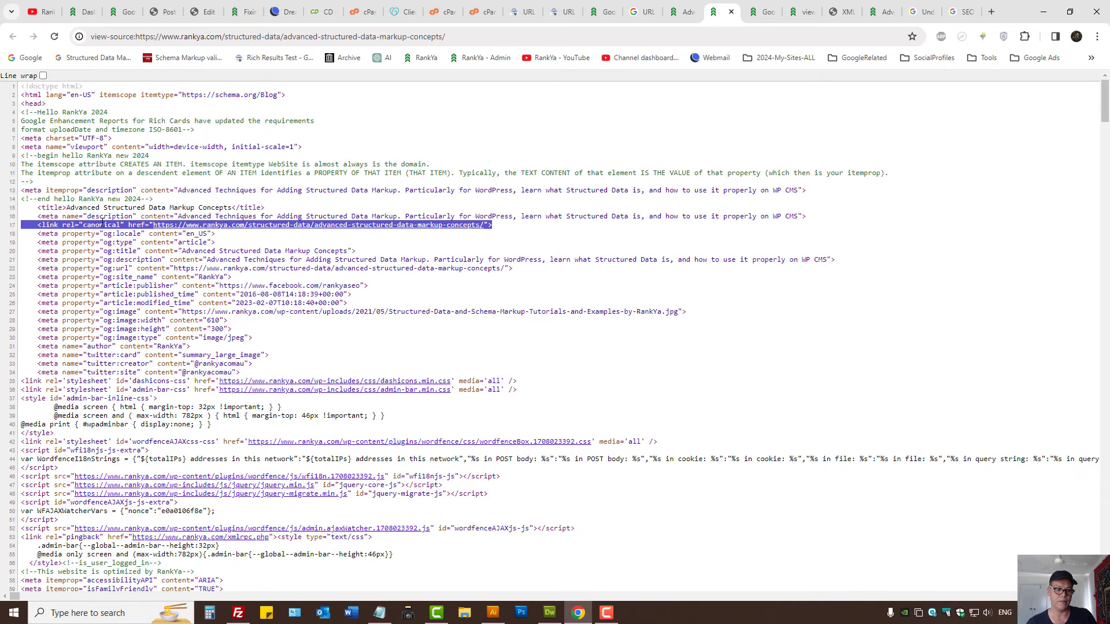
{"action": "double_click", "coordinate": [103, 225]}
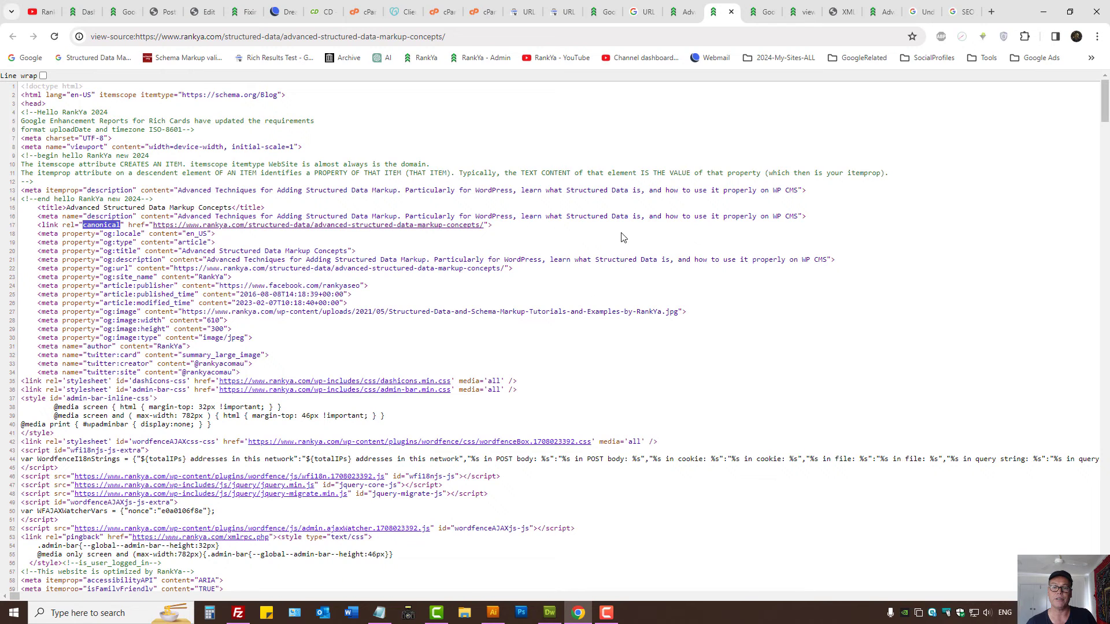
{"action": "left_click", "coordinate": [558, 12]}
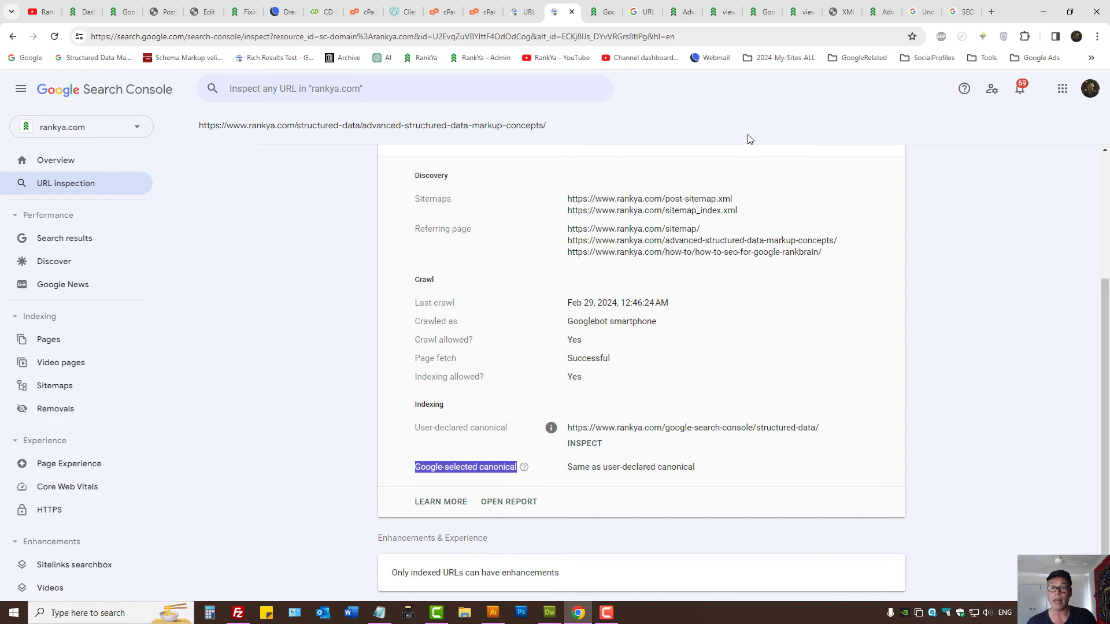
Check the RankYa blog post's seven-item table of contents, then bring up the RankYa YouTube channel
{"action": "left_click", "coordinate": [249, 7]}
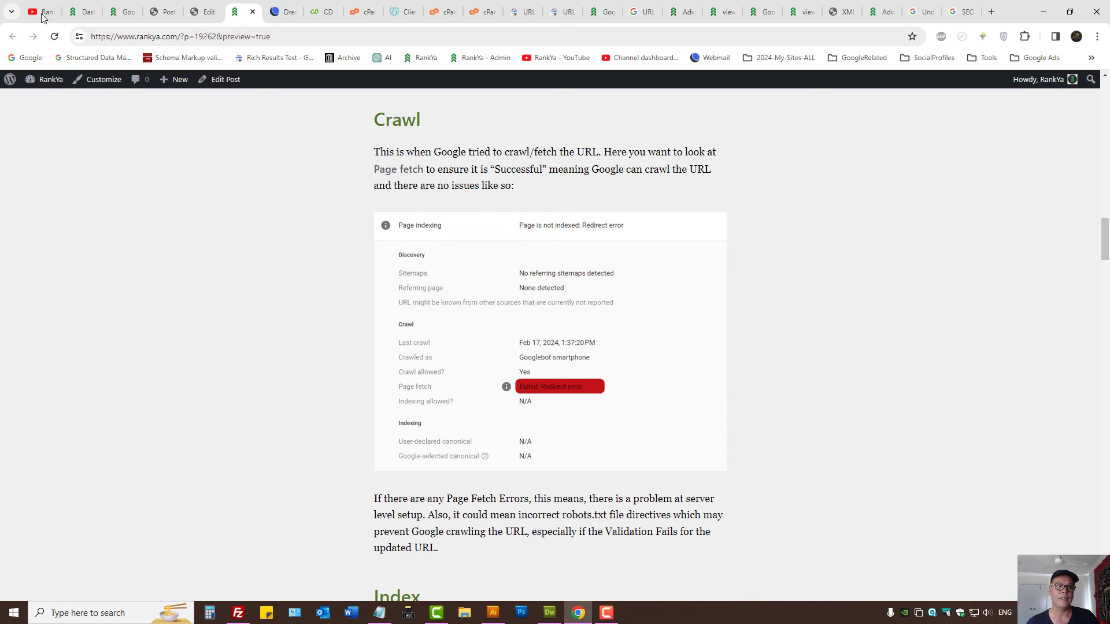
{"action": "left_click", "coordinate": [43, 14]}
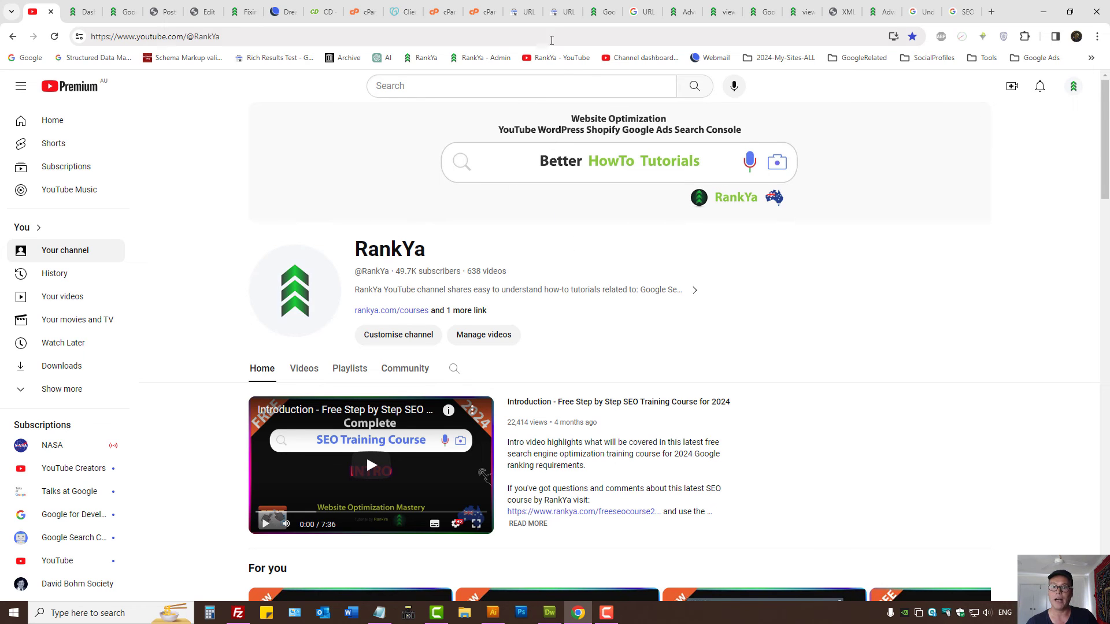
{"action": "left_click", "coordinate": [252, 4]}
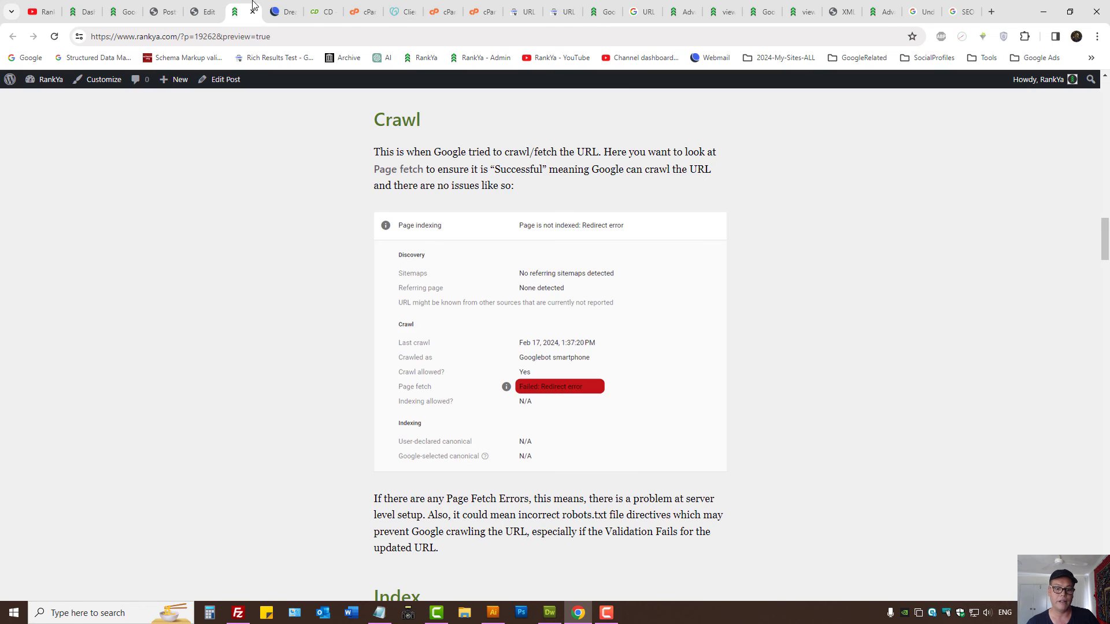
{"action": "scroll", "coordinate": [657, 303], "scroll_direction": "up", "scroll_amount": 20}
{"action": "scroll", "coordinate": [670, 318], "scroll_direction": "down", "scroll_amount": 7}
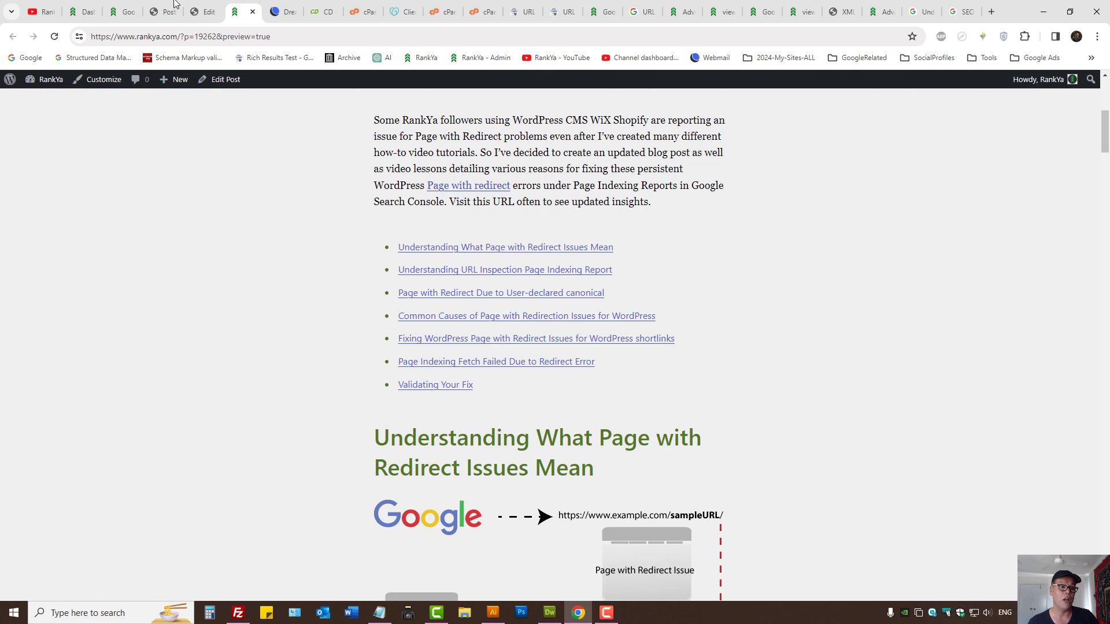
{"action": "left_click", "coordinate": [41, 12]}
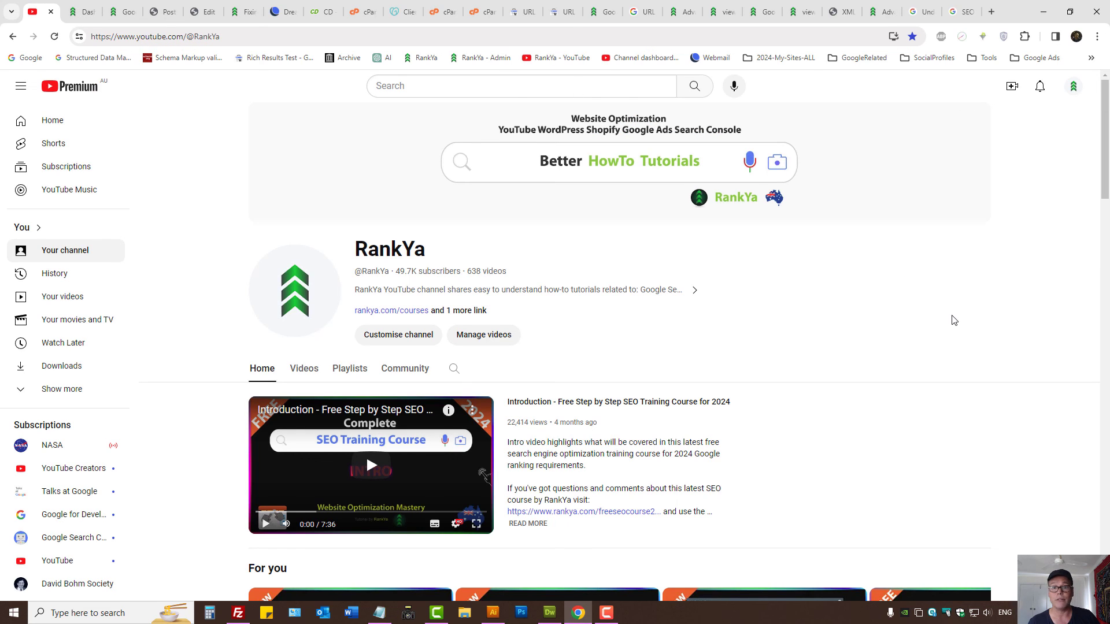